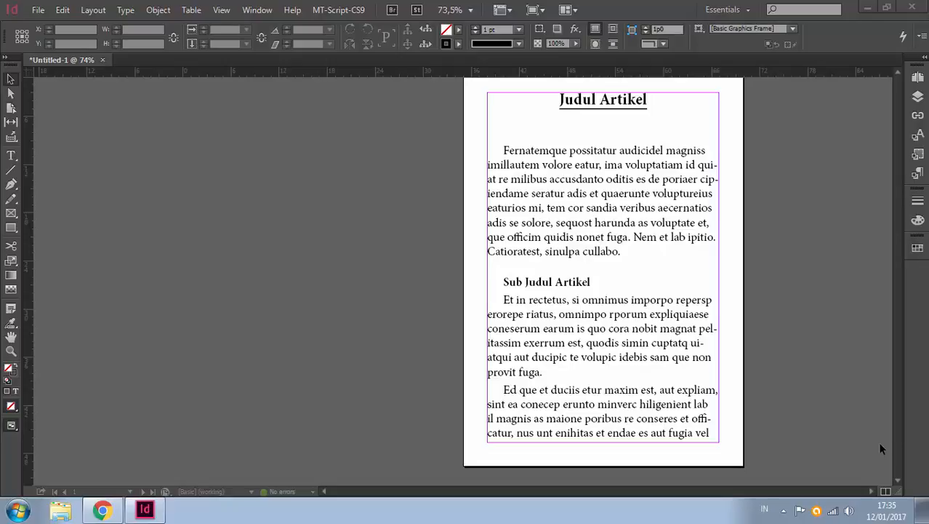
Show the paragraph styles and redefine the Judul style from the formatting of the "Judul Artikel" title
click(924, 58)
click(922, 59)
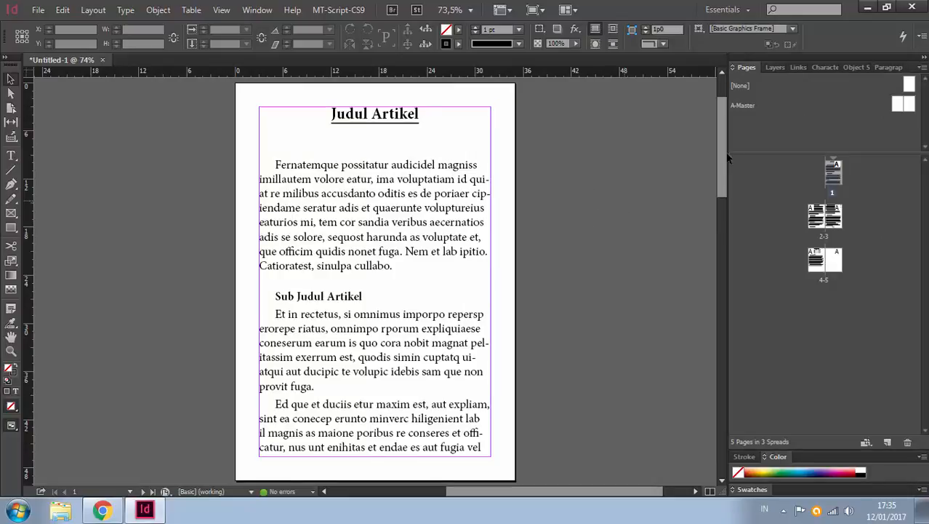
click(887, 68)
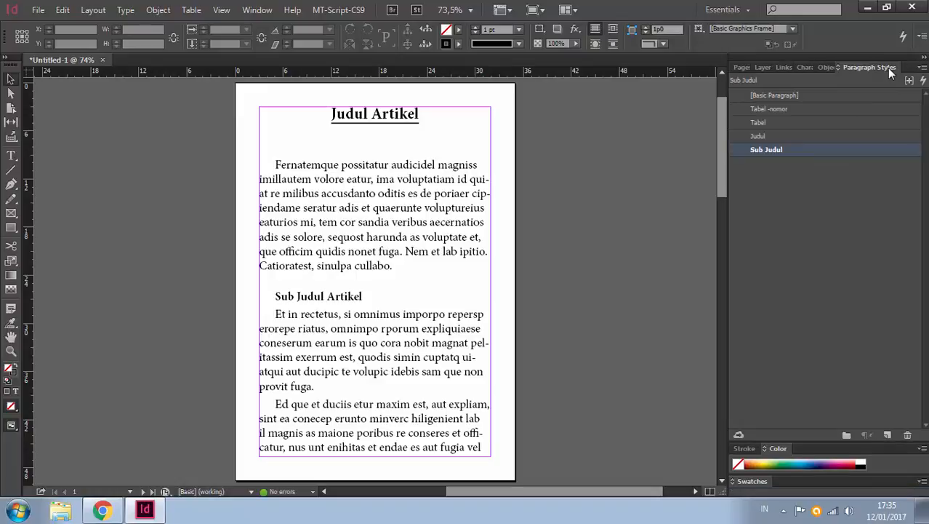
double_click(377, 116)
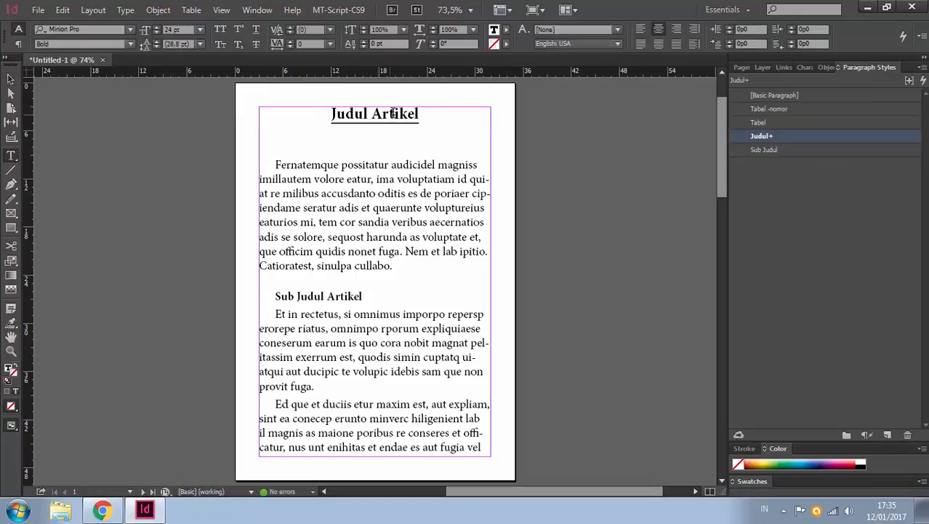
right_click(780, 136)
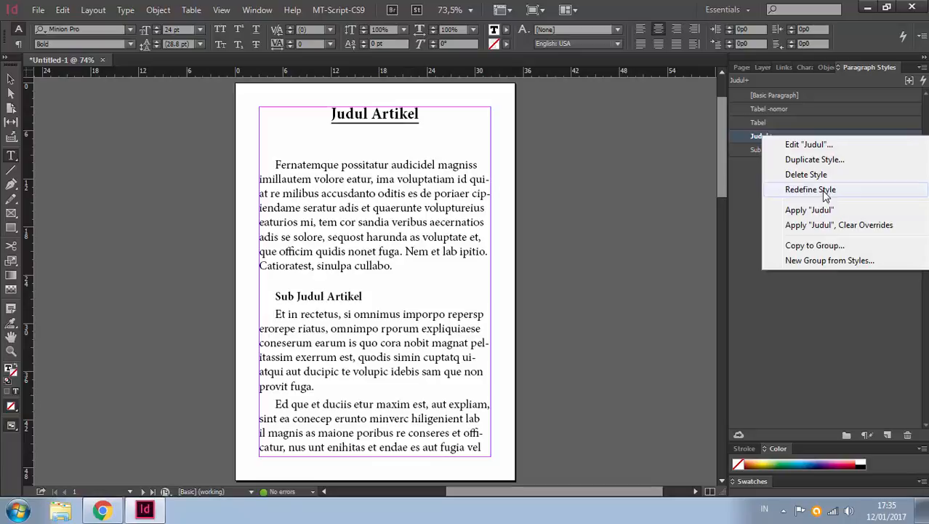
click(810, 190)
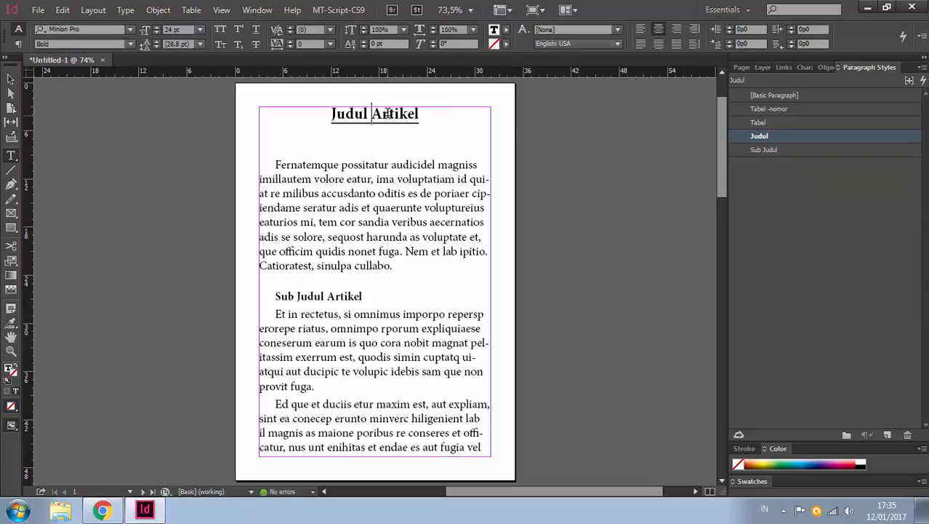
Check which paragraph styles the body text, subheading, Tabel 1.1 caption and table title use
click(674, 147)
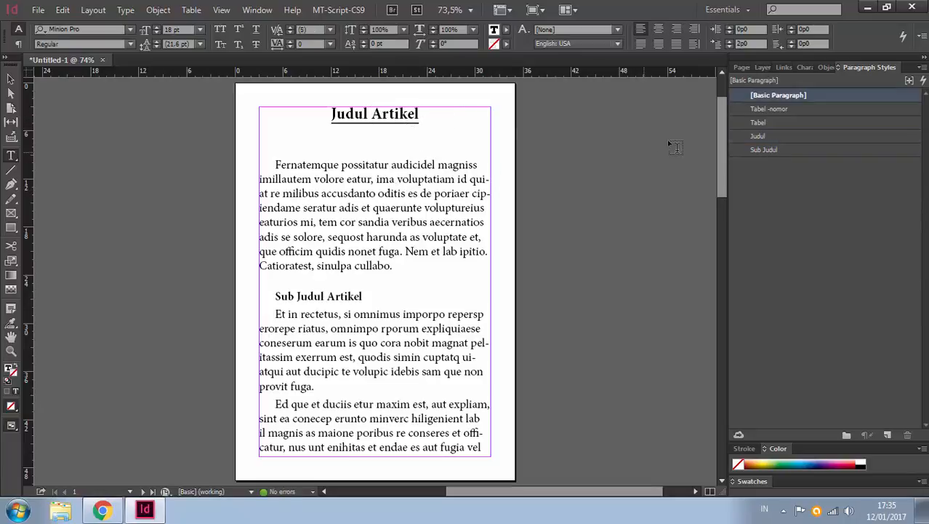
scroll(385, 309, down, 3)
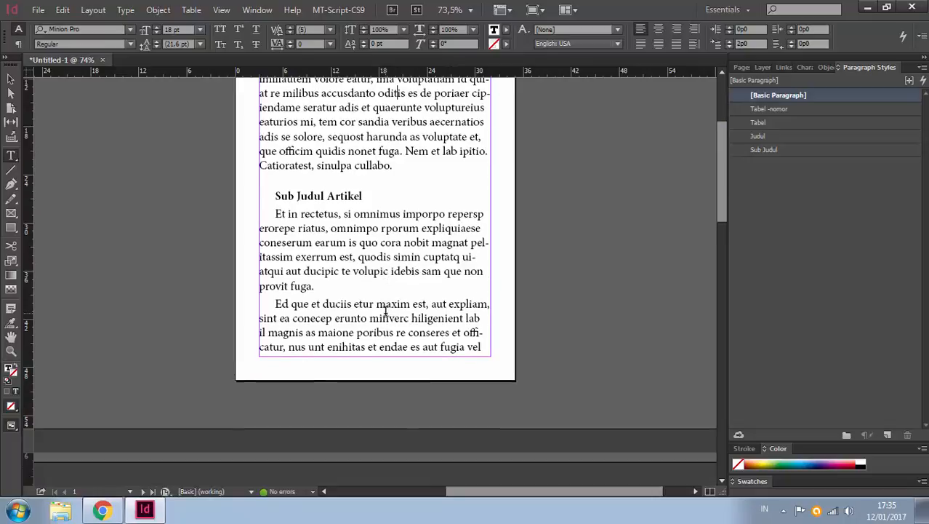
click(328, 196)
scroll(384, 288, down, 3)
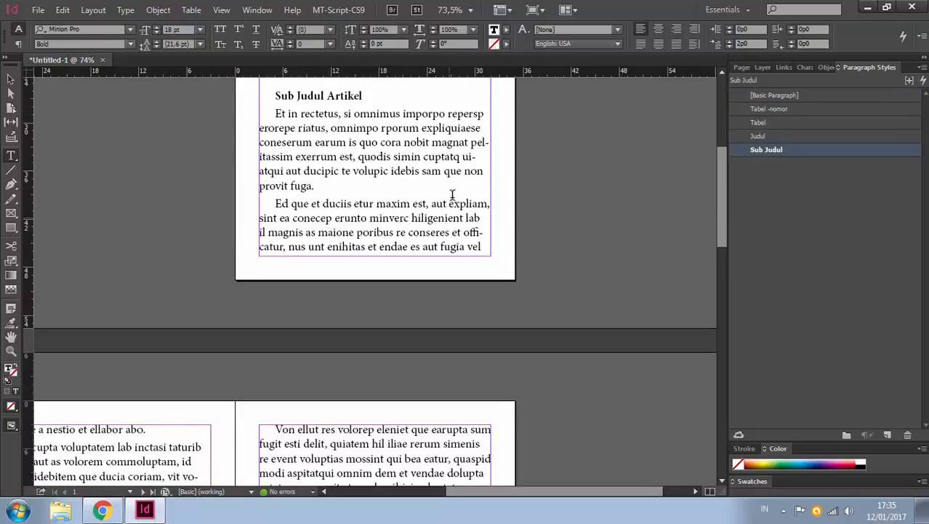
scroll(509, 291, down, 12)
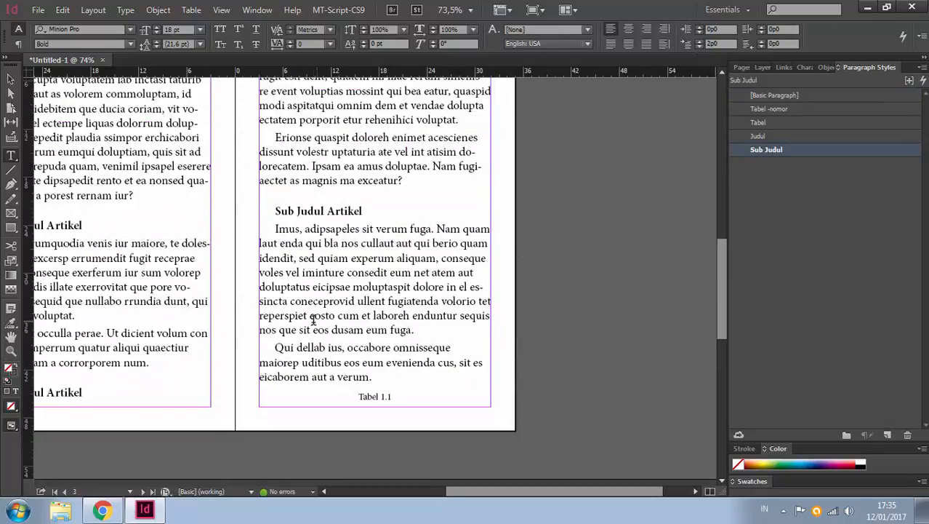
drag(312, 319, 555, 96)
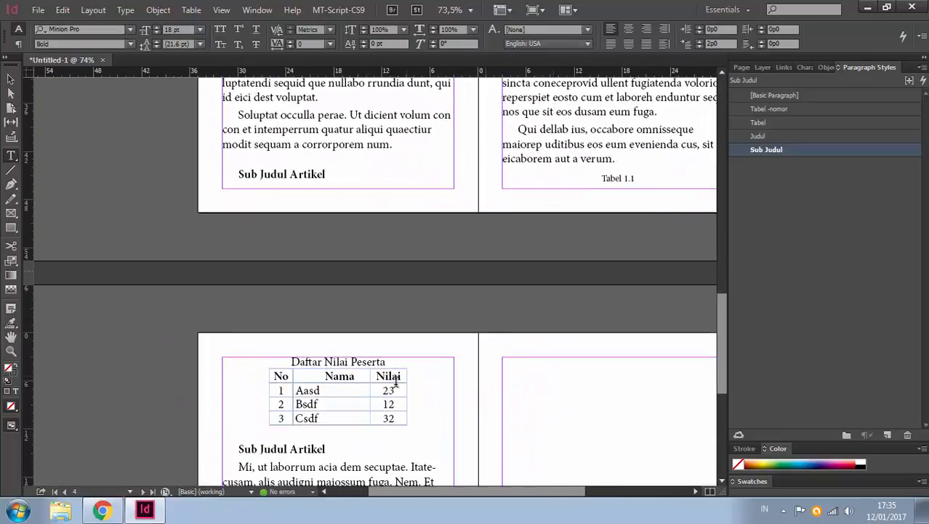
click(610, 179)
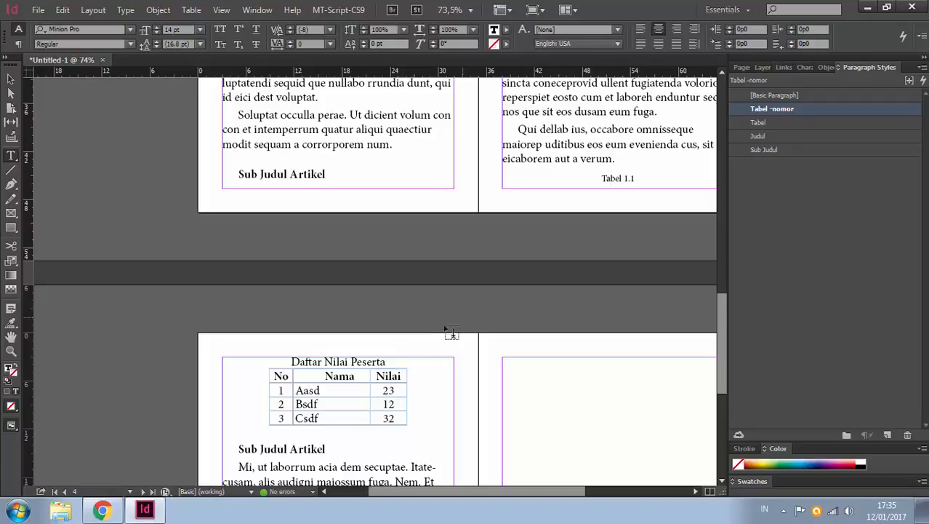
click(412, 364)
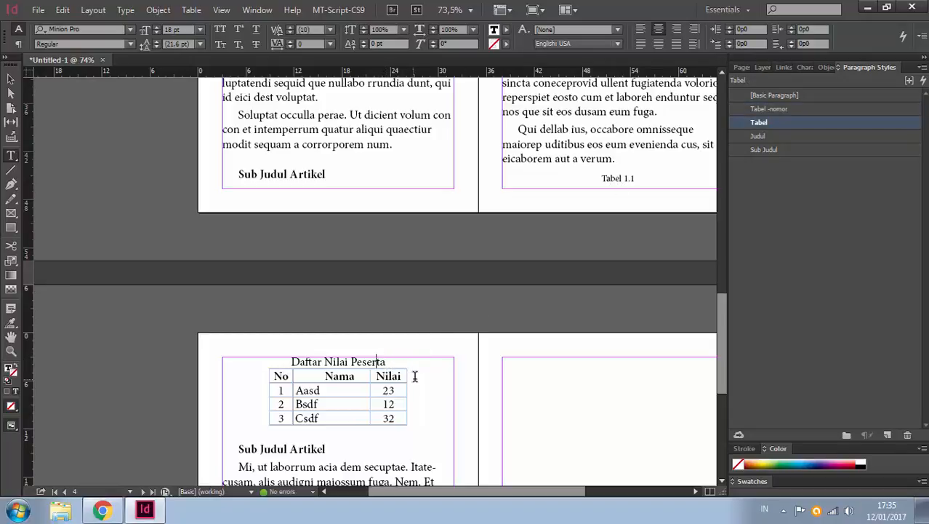
key(Down)
key(Down)
scroll(519, 272, up, 1)
scroll(518, 272, up, 15)
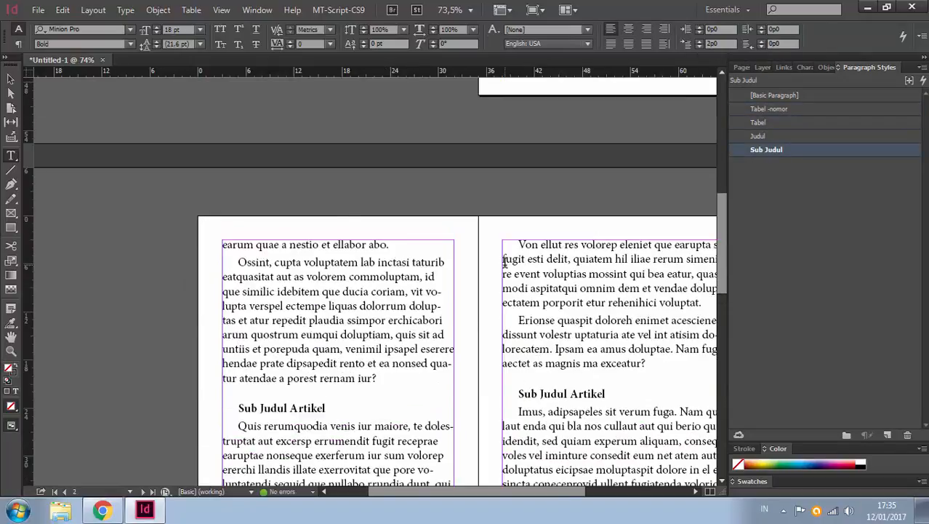
Examine how the last paragraph on page 1 continues onto the start of page 2
drag(609, 231, 501, 225)
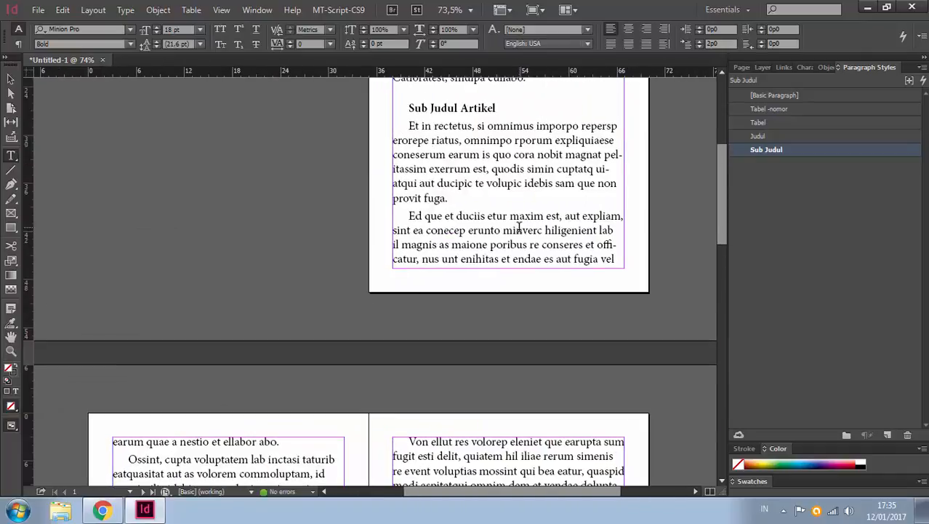
scroll(640, 288, down, 1)
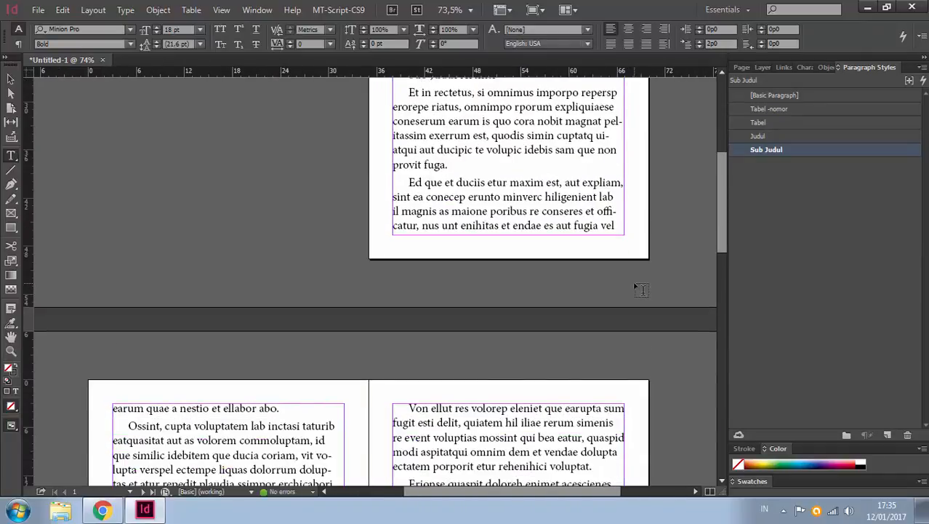
click(442, 192)
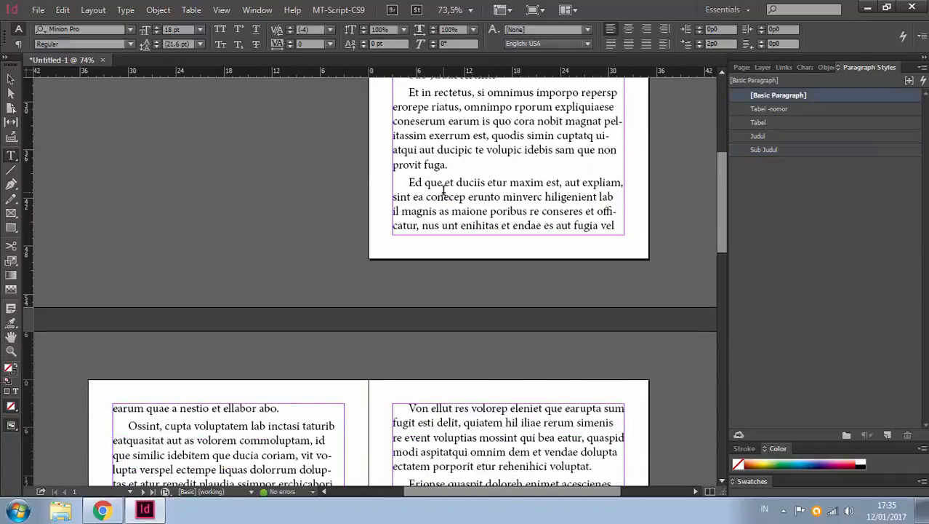
click(270, 405)
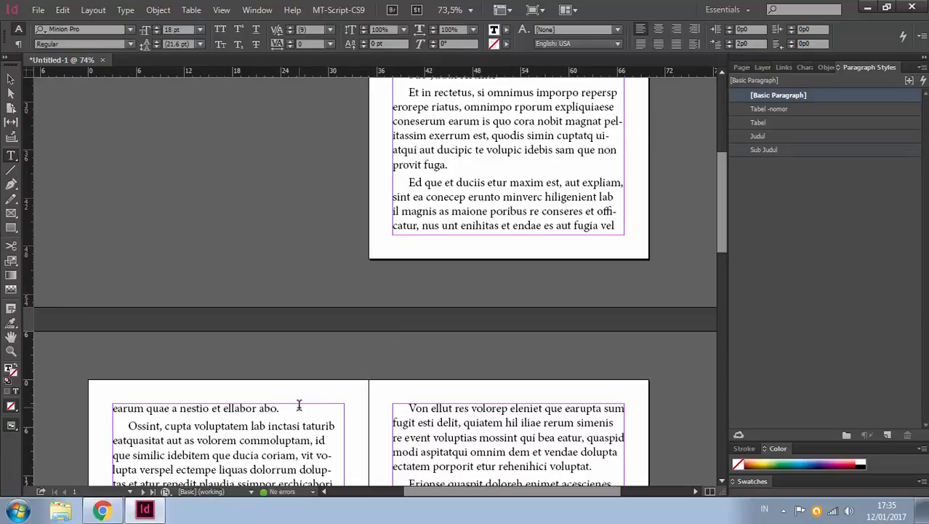
click(454, 211)
click(550, 250)
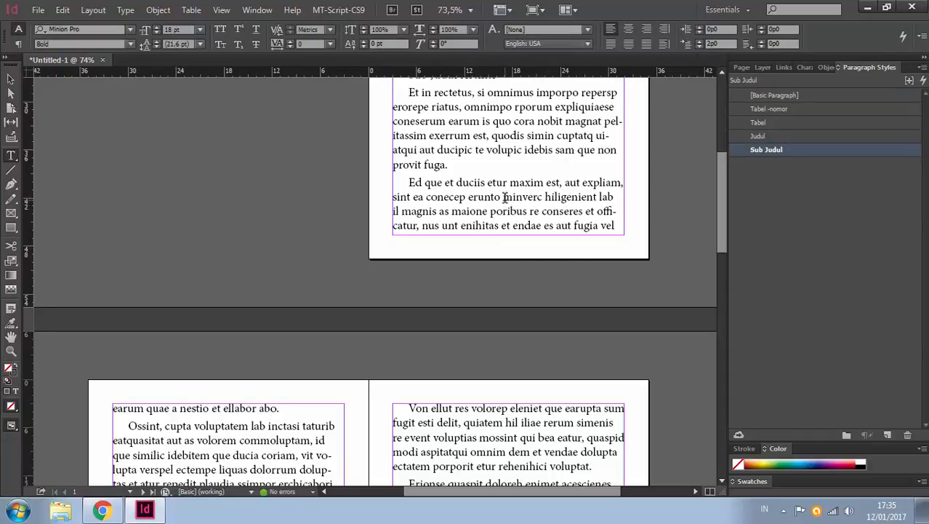
Try deleting part of page 1's last paragraph and shortening its text frame, undoing each change
drag(504, 197, 457, 216)
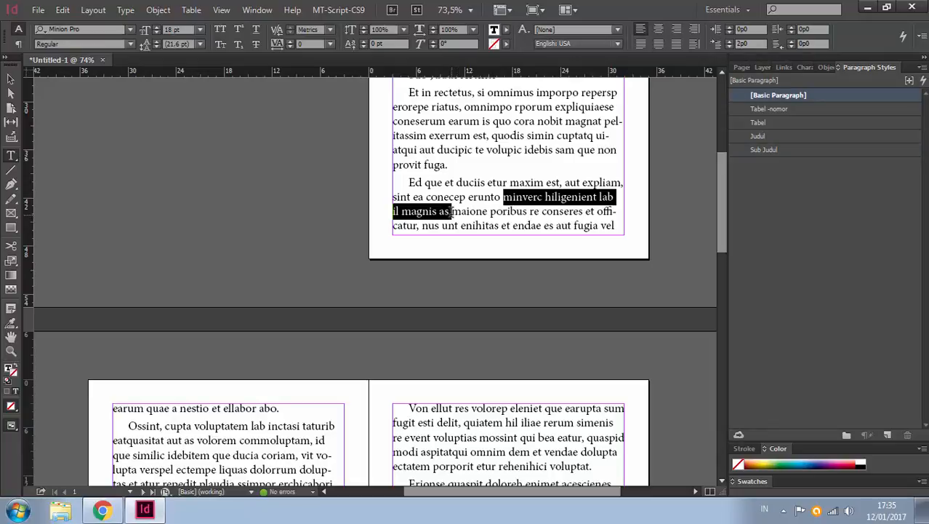
key(BackSpace)
key(ctrl+z)
key(Escape)
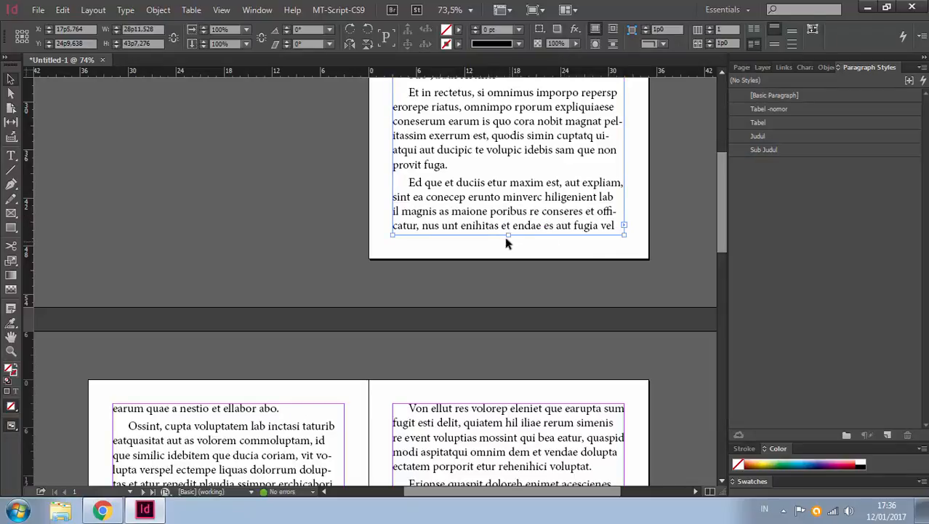
drag(507, 234, 508, 220)
key(ctrl+z)
click(365, 361)
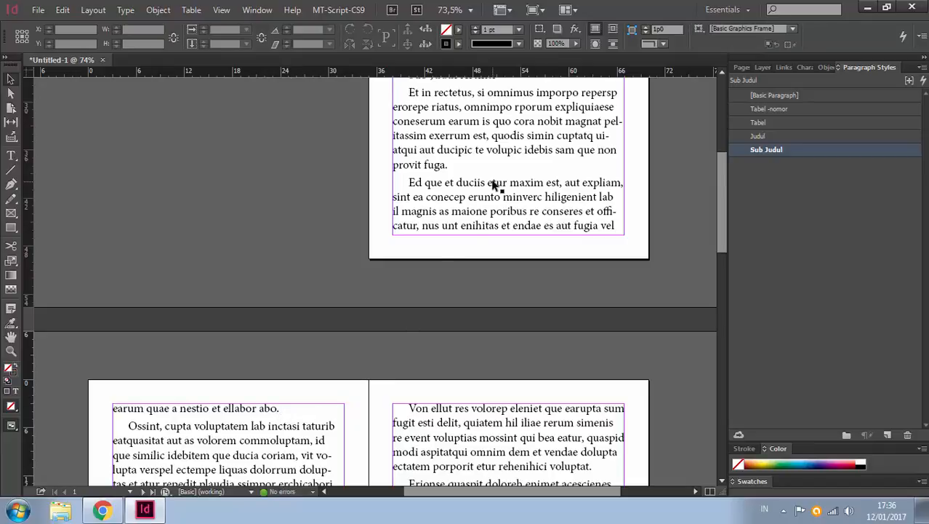
Try shortening page 2's text frame to a height of about 40p10 to push its last subheading onto page 3, and undo it
drag(361, 390, 380, 170)
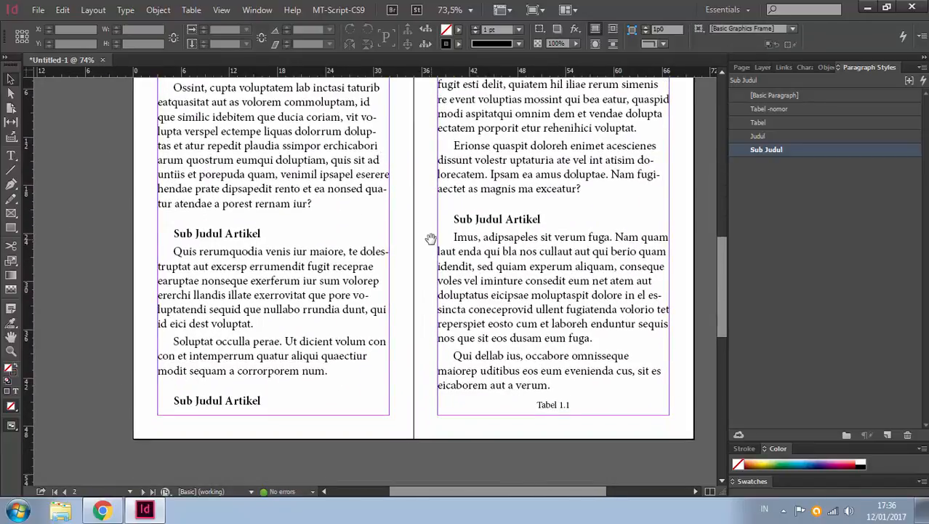
drag(425, 243, 422, 281)
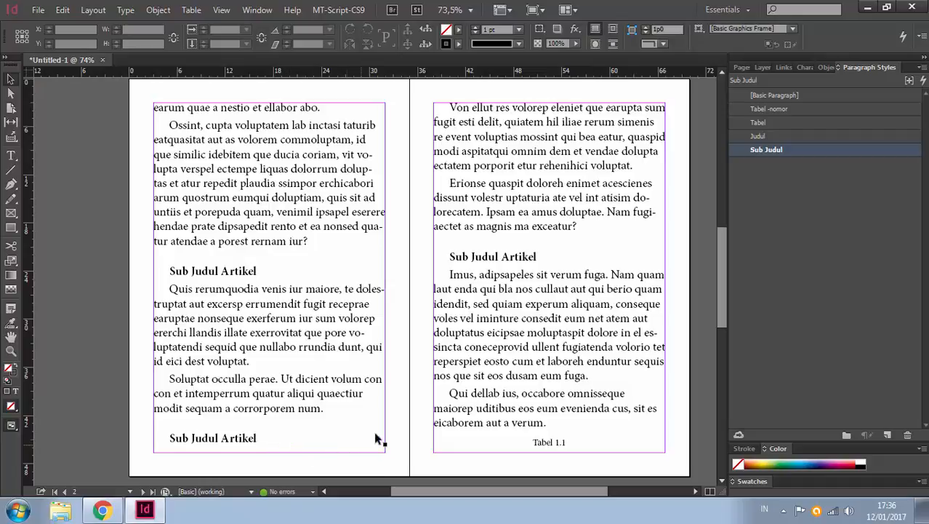
click(308, 439)
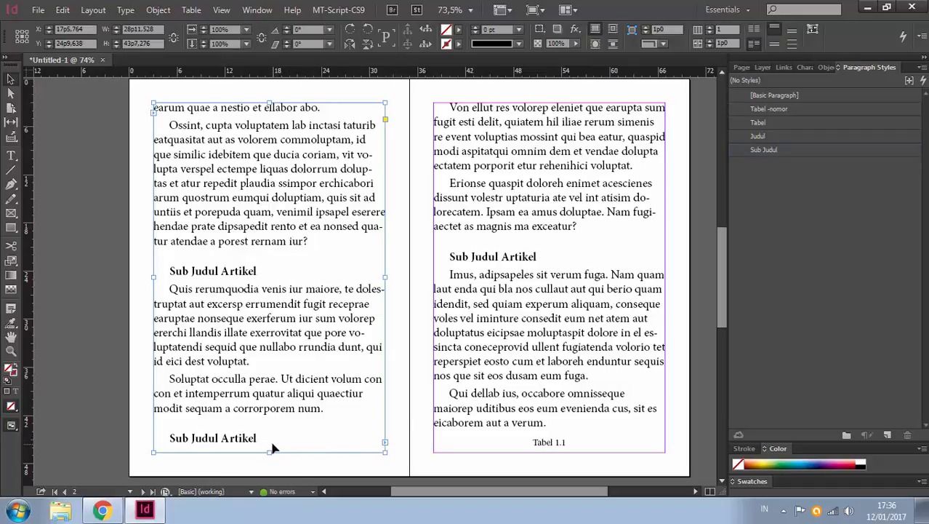
key(t)
click(515, 166)
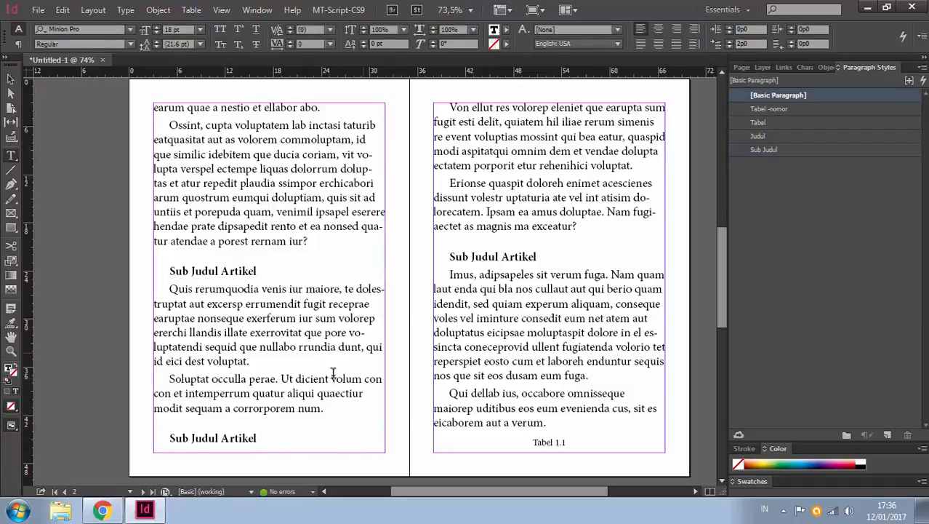
click(654, 254)
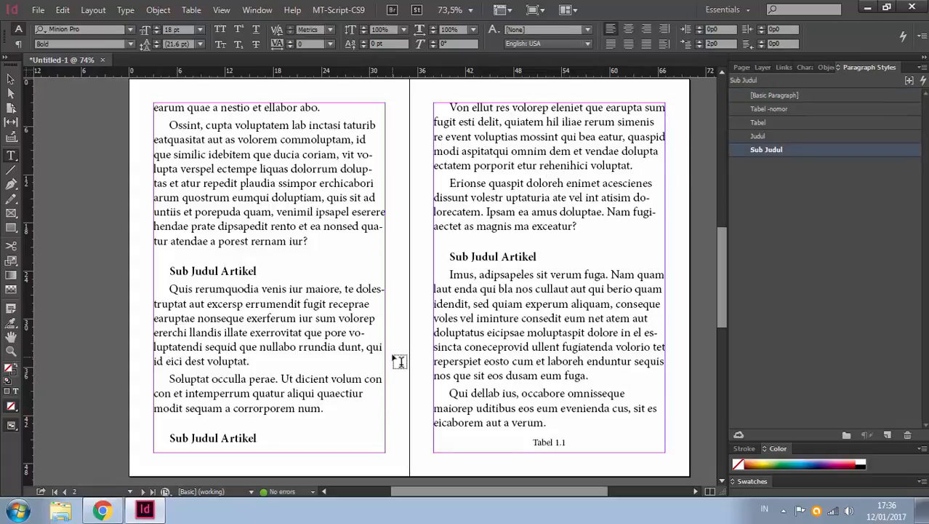
key(Escape)
click(389, 387)
click(386, 383)
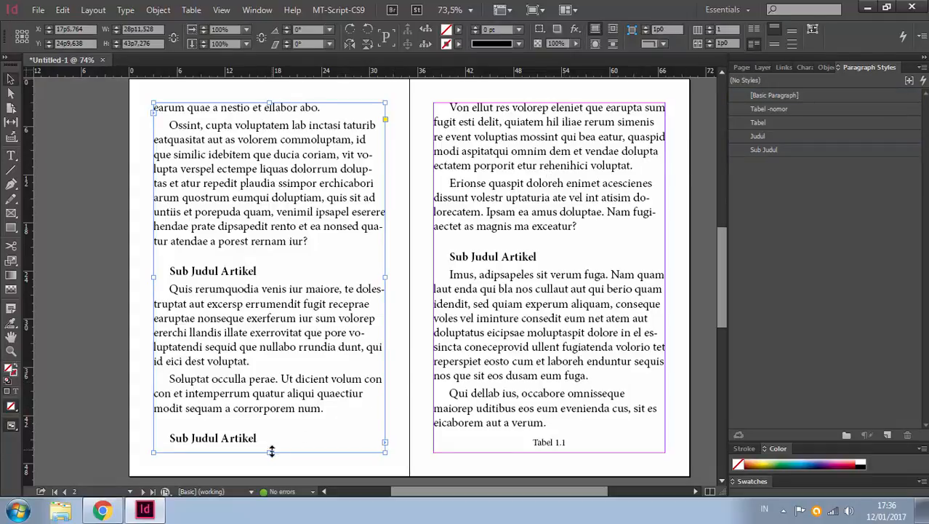
drag(269, 452, 276, 430)
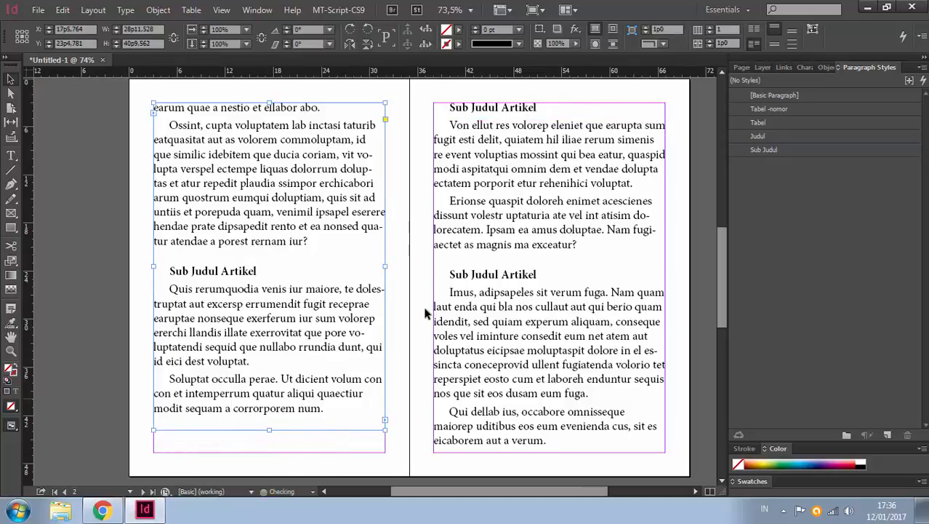
double_click(281, 139)
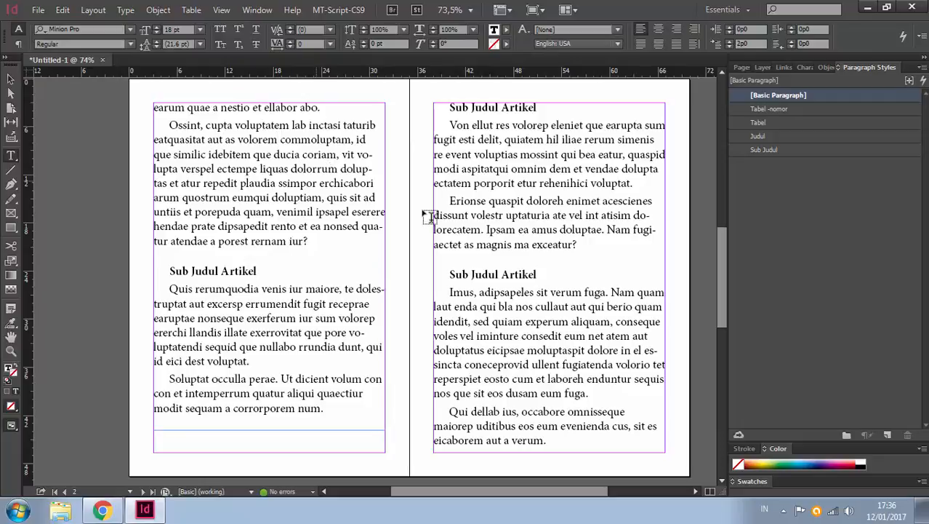
key(ctrl+z)
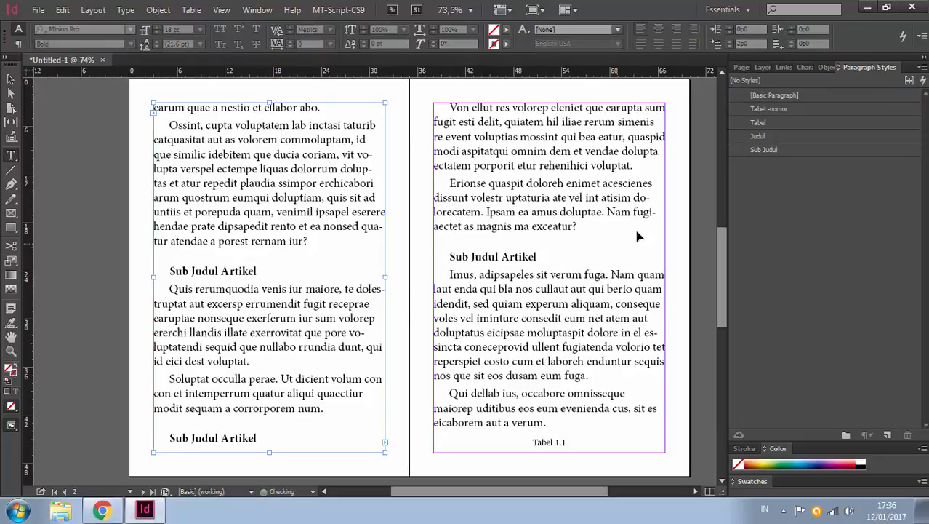
Try shortening page 3's text frame to a height of about 41p5 to push the Tabel 1.1 caption onto page 4
scroll(582, 276, down, 5)
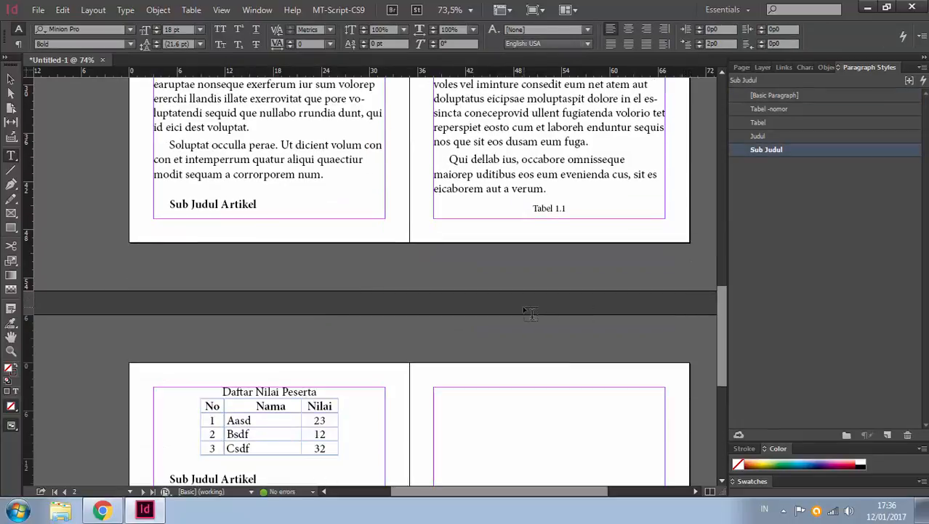
drag(527, 310, 480, 205)
drag(529, 161, 547, 224)
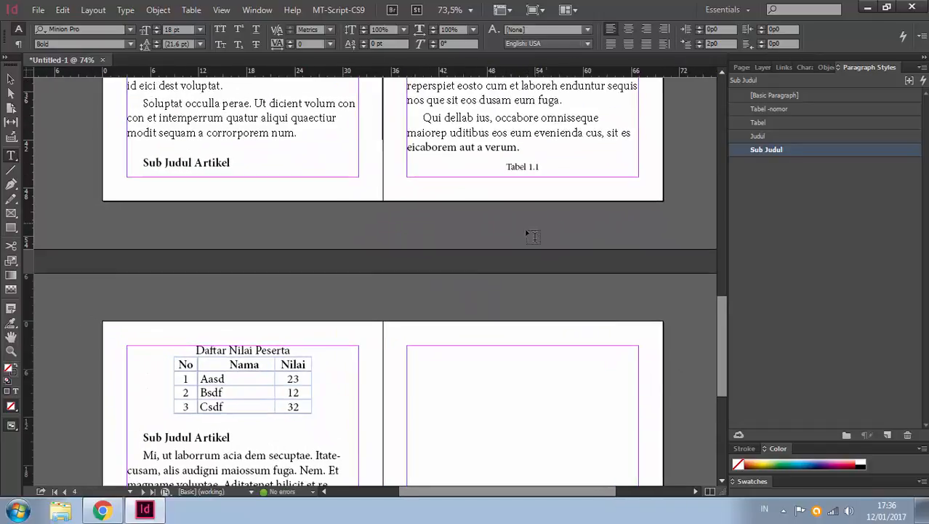
click(542, 167)
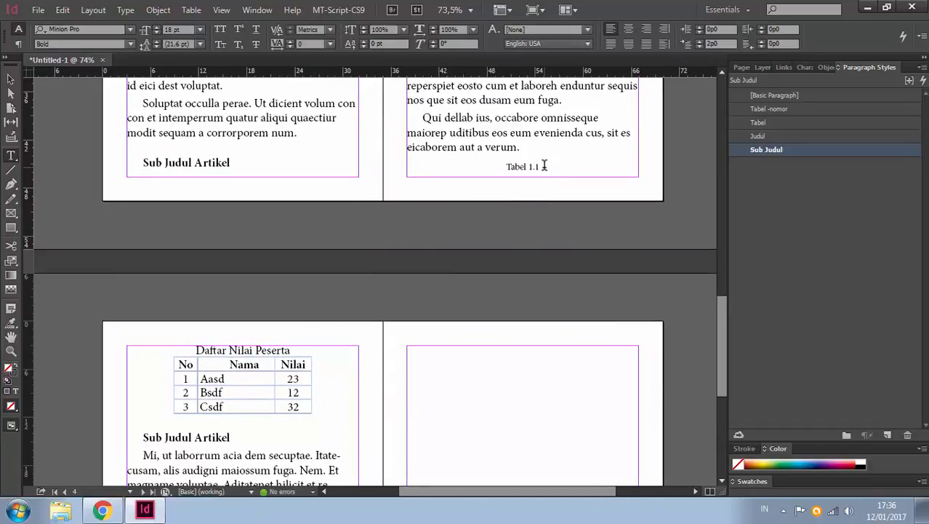
click(549, 165)
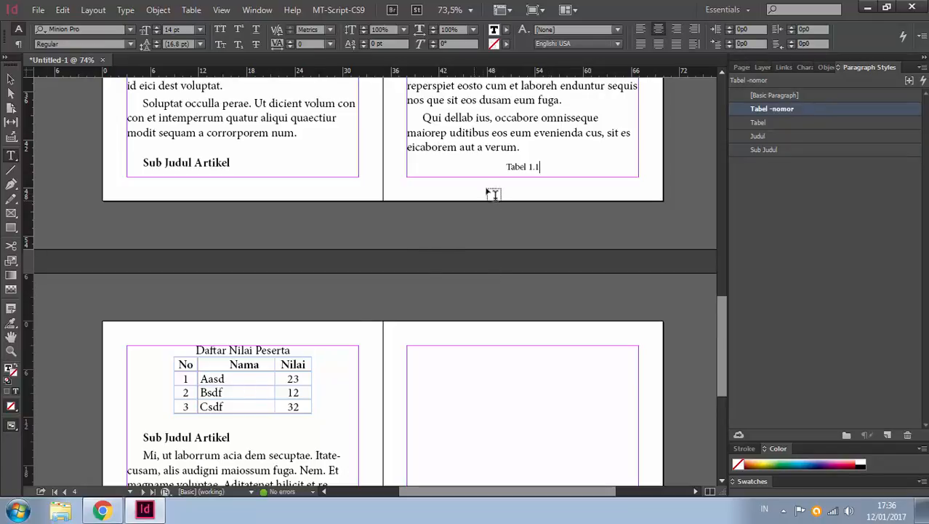
key(Escape)
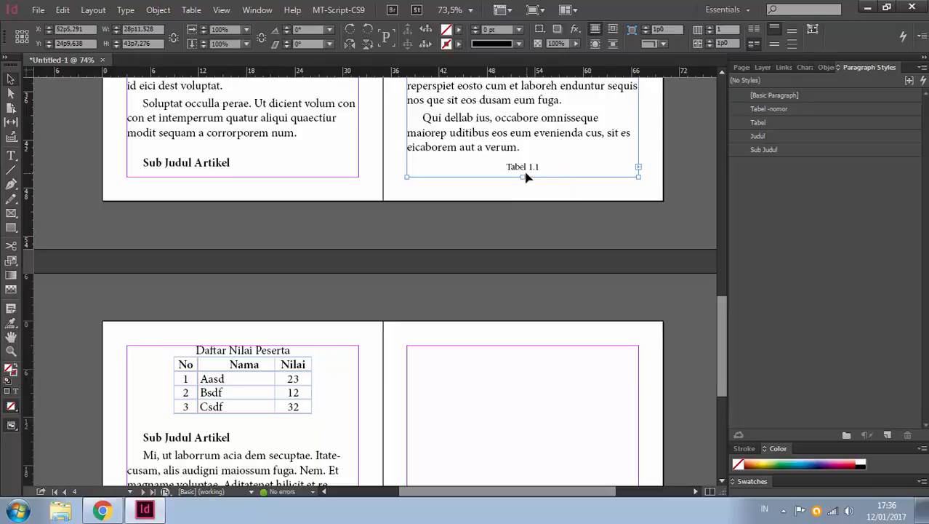
drag(523, 175, 522, 158)
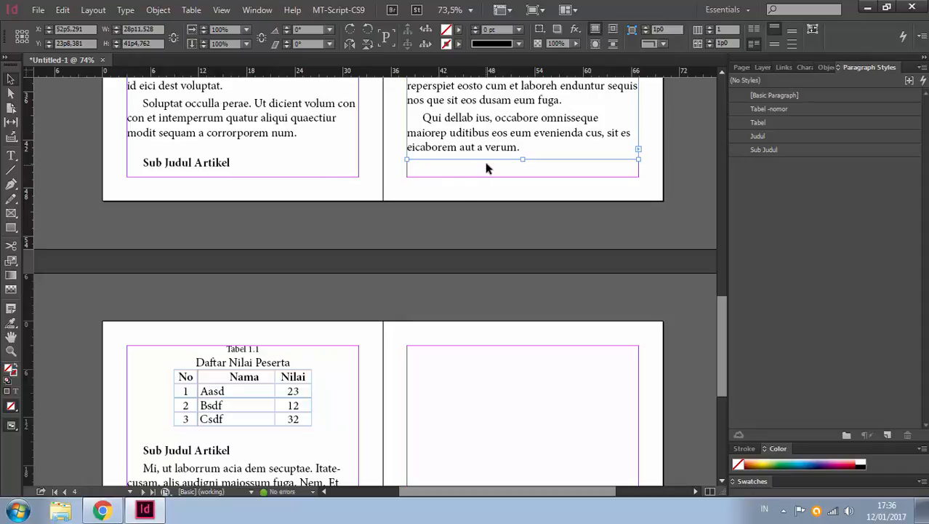
Try adding filler text to page 3's last paragraph, and undo both the typing and the frame shortening
double_click(478, 122)
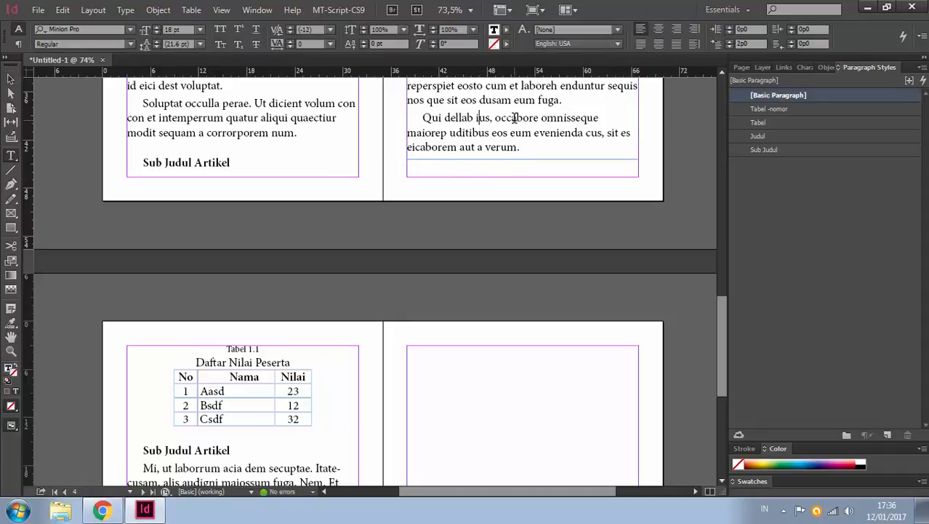
text(asdasdasdas d asd)
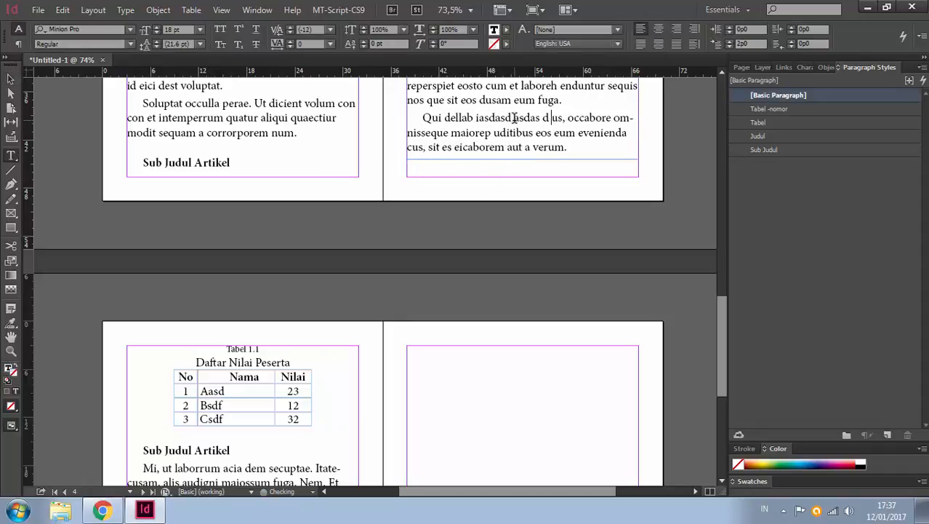
text( asd as das d)
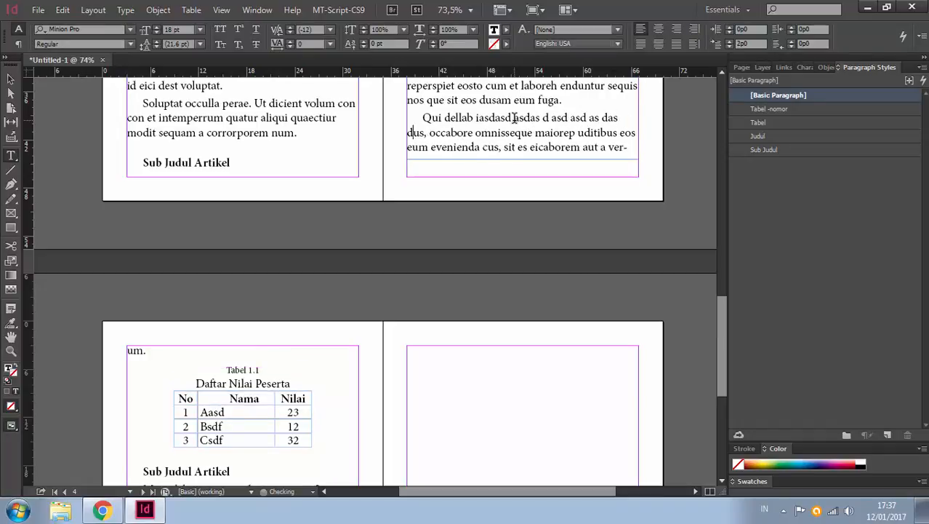
key(ctrl+z)
key(ctrl+z)
key(ctrl+z)
key(ctrl+z)
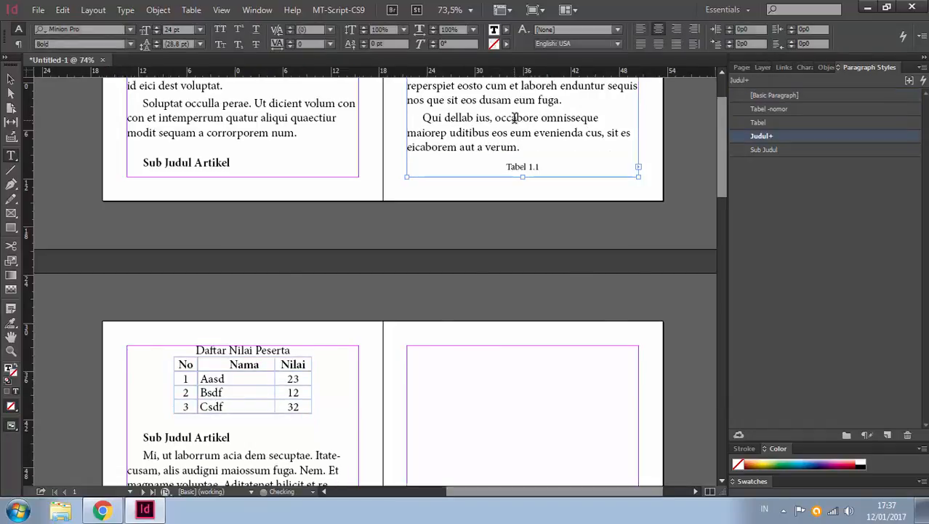
Check which paragraph style the subheading stranded at the end of page 2 uses
key(Escape)
scroll(567, 280, down, 5)
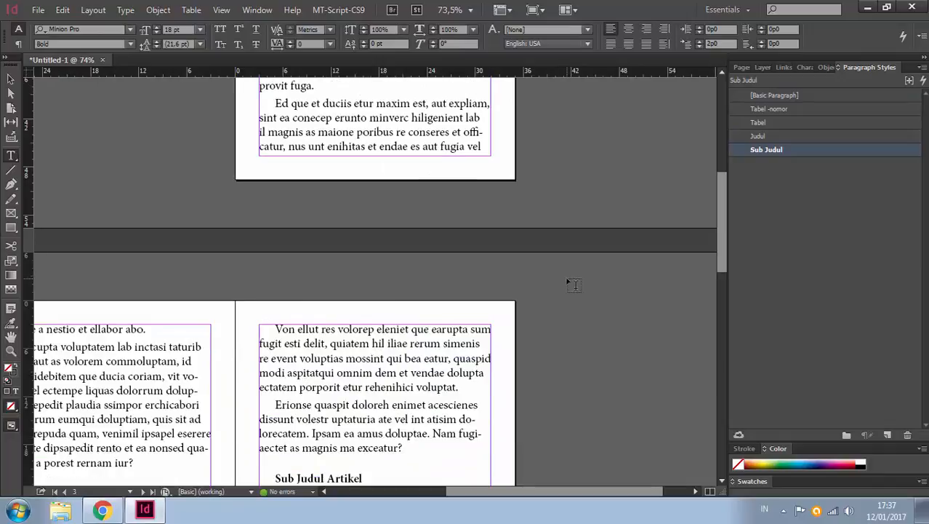
scroll(559, 278, down, 3)
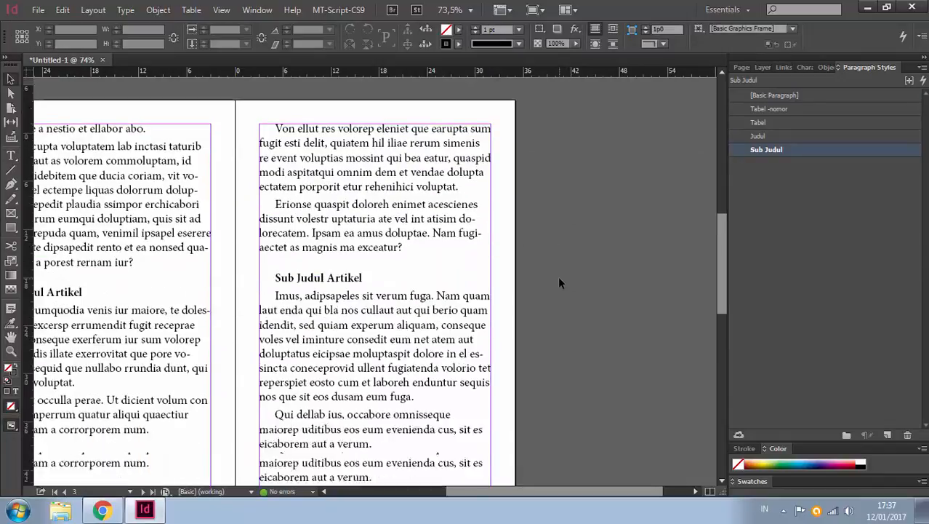
key(space)
drag(360, 256, 554, 178)
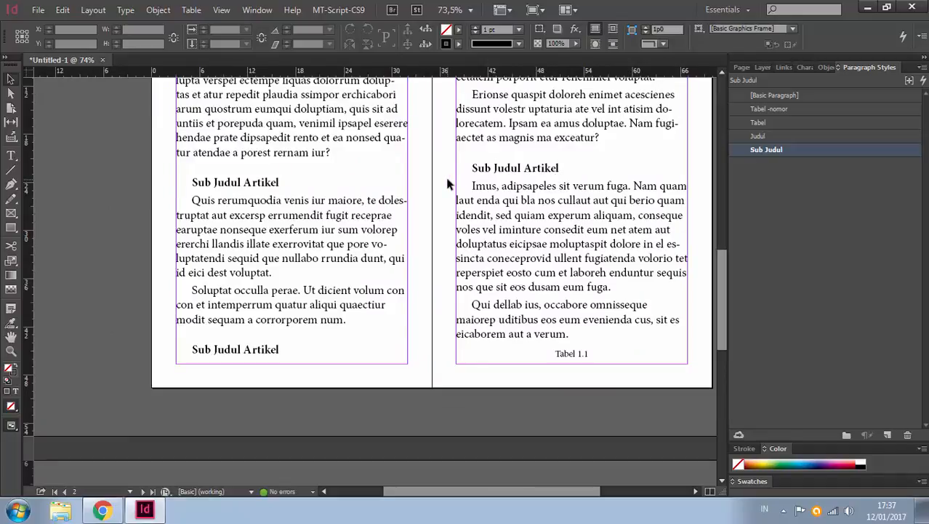
drag(433, 190, 457, 172)
double_click(271, 361)
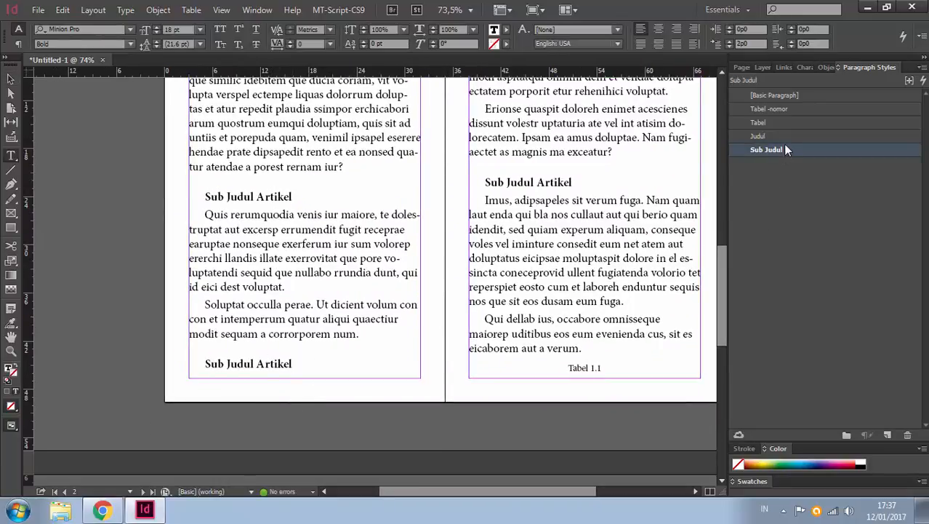
ctrl+click(600, 406)
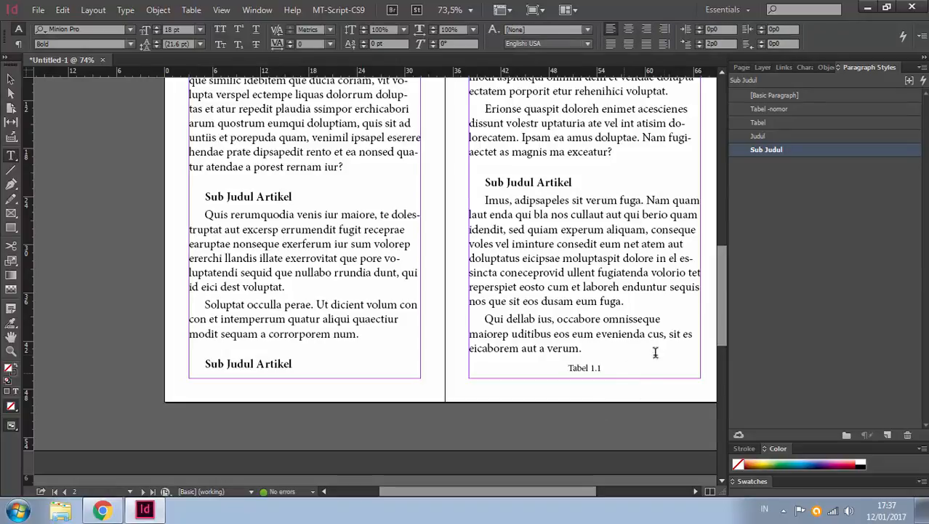
Set the Sub Judul paragraph style to keep with the next 1 line and apply the change
double_click(805, 151)
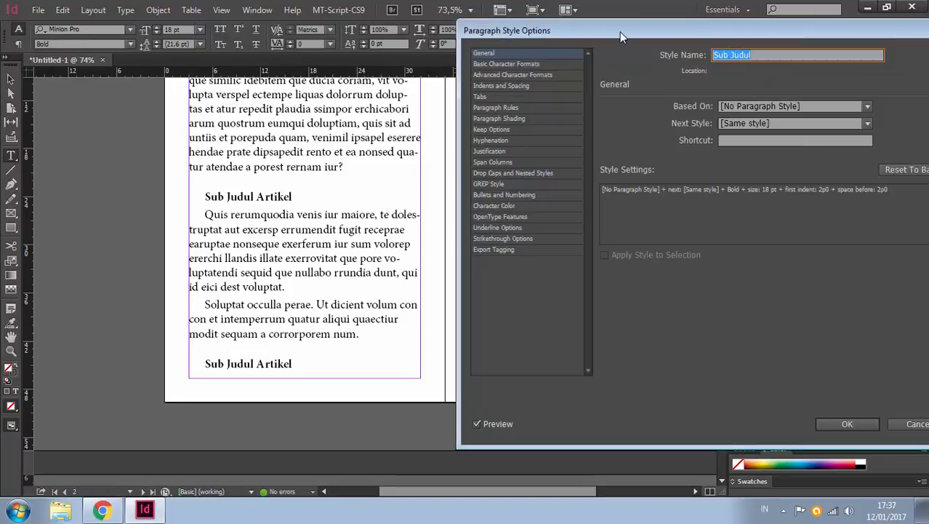
drag(619, 31, 689, 89)
click(584, 187)
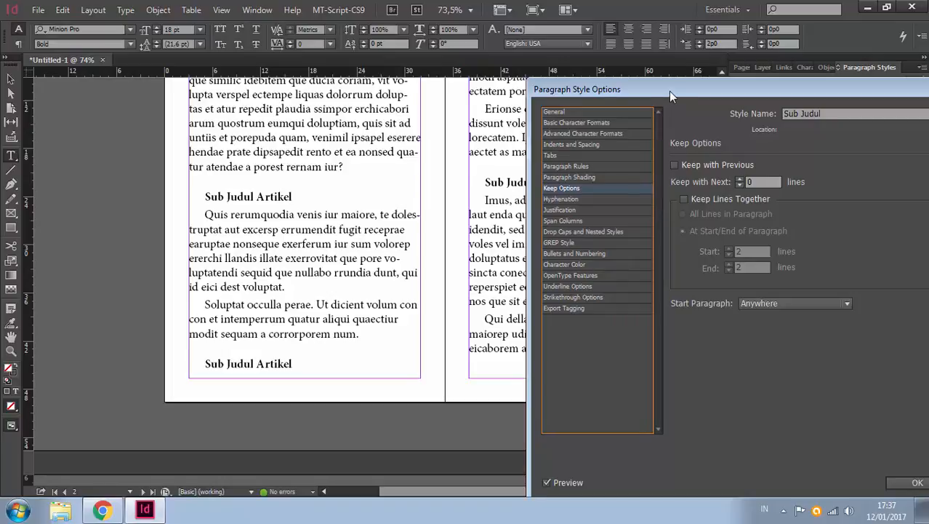
drag(669, 91, 702, 104)
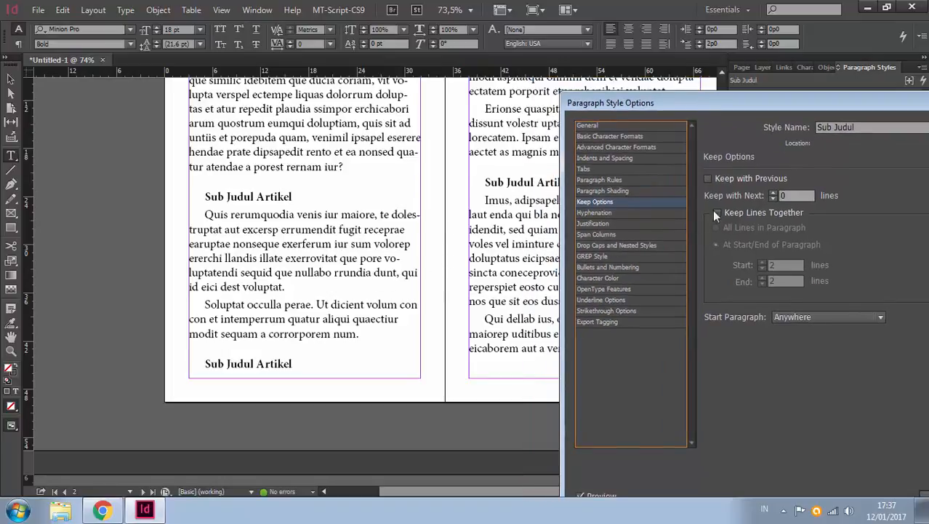
click(773, 193)
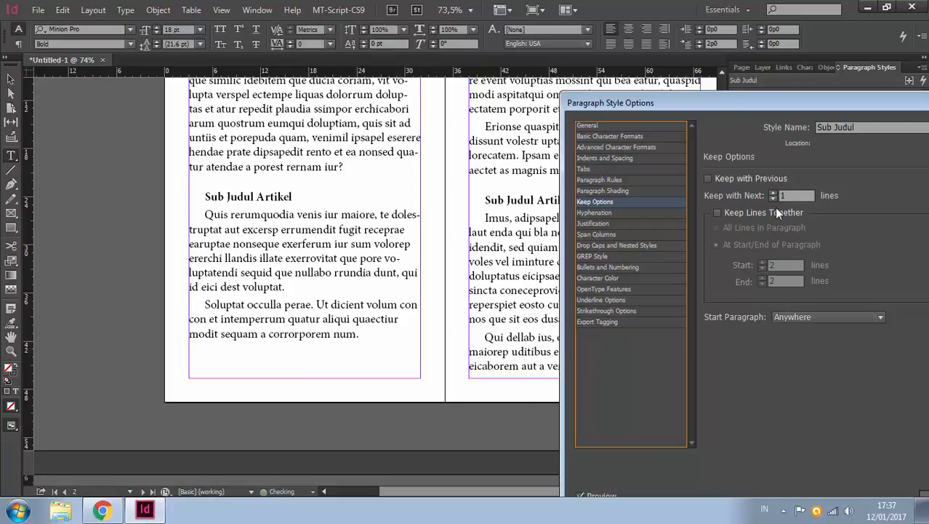
drag(779, 113, 409, 25)
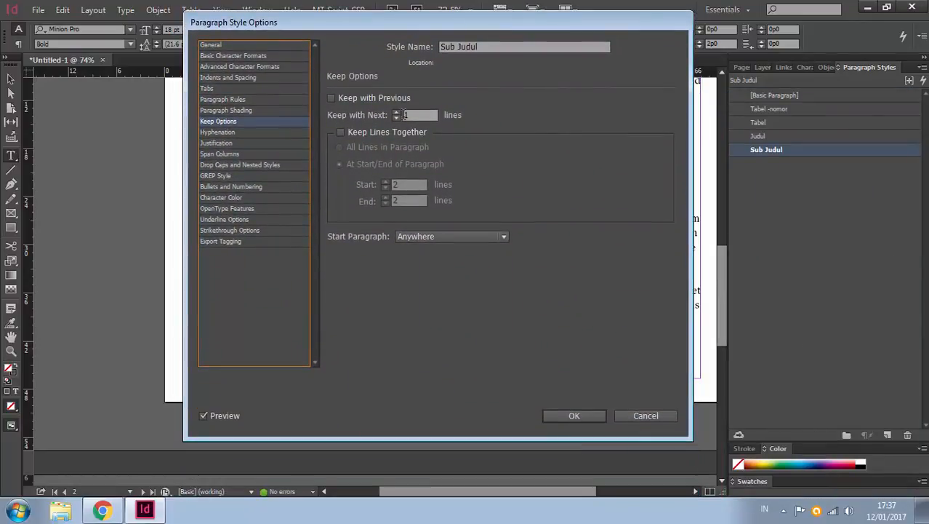
click(573, 416)
Review where the moved subheading sits on page 3 and check the paragraph style of page 1's last paragraph
drag(722, 282, 713, 219)
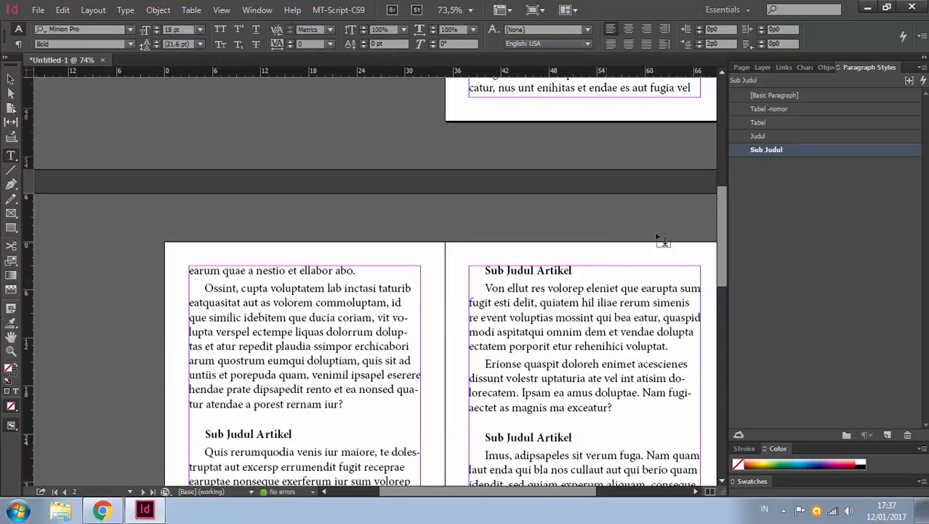
drag(723, 197, 692, 201)
key(v)
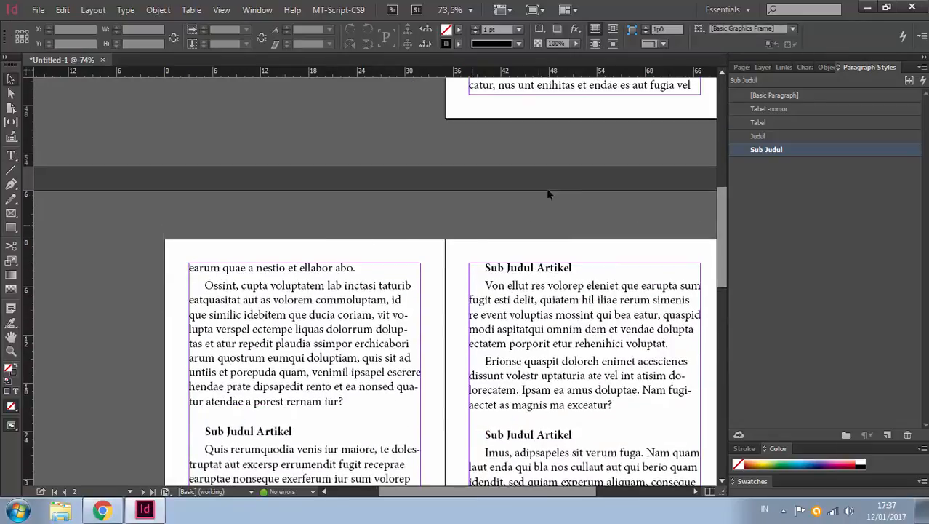
drag(551, 184, 548, 288)
drag(529, 250, 563, 272)
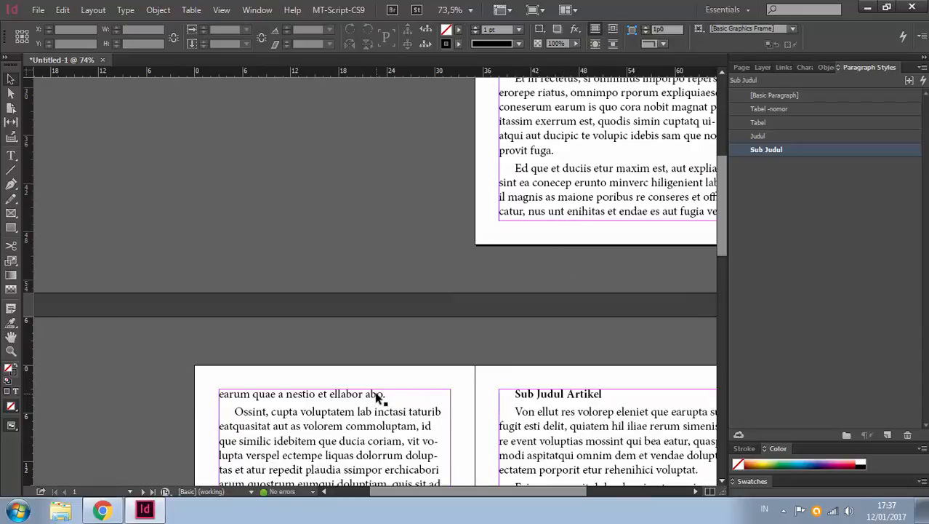
double_click(639, 208)
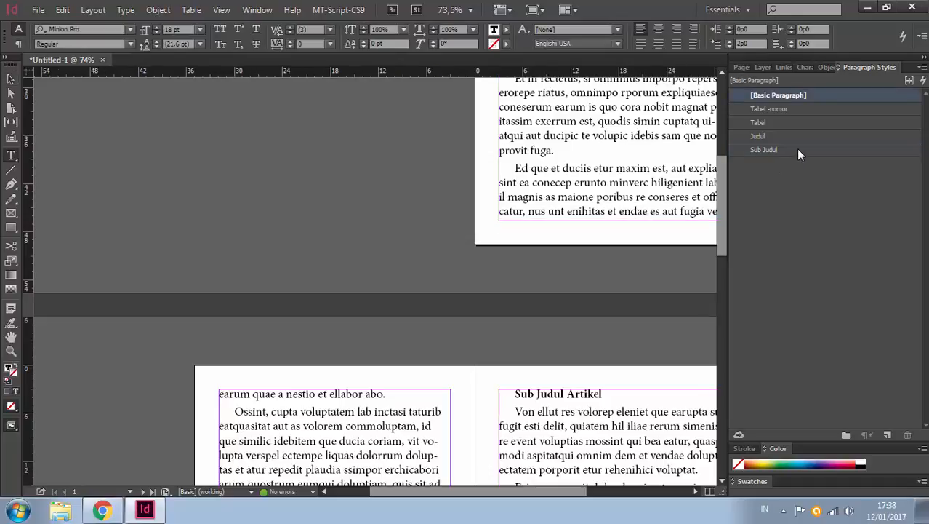
ctrl+click(674, 243)
Turn on Keep Lines Together at the start/end of paragraphs in the [Basic Paragraph] style, leaving Keep with Previous off
double_click(826, 94)
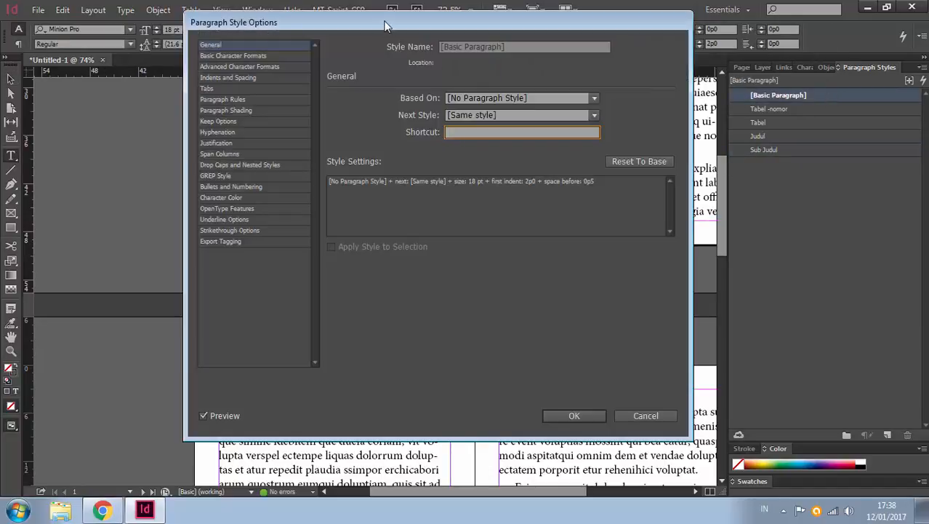
drag(386, 26, 718, 167)
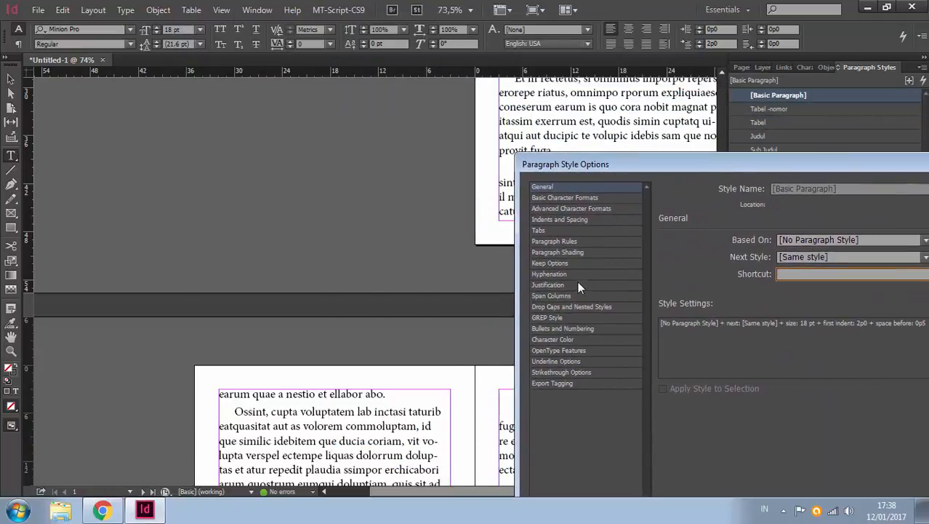
click(585, 262)
click(696, 238)
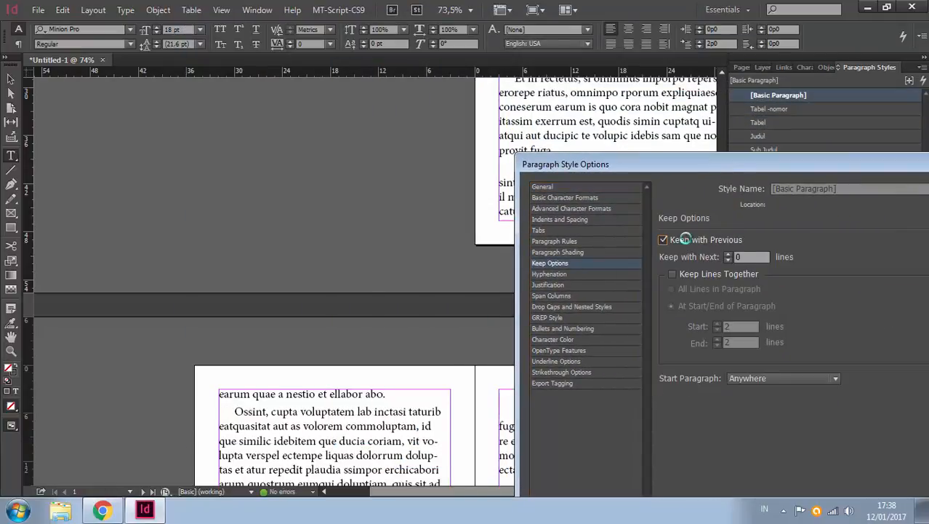
click(685, 240)
click(701, 274)
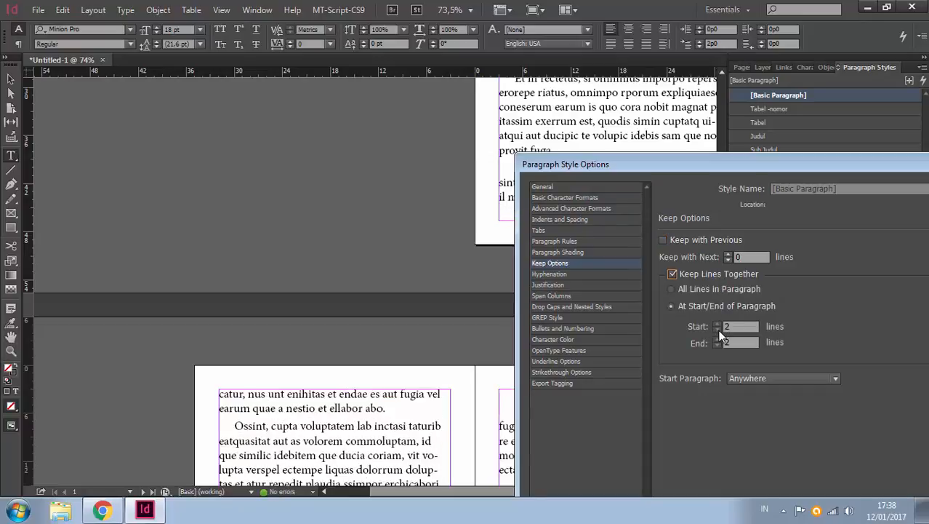
Leave the [Basic Paragraph] minimum at 2 lines for both start and end, and apply the style options
drag(714, 172, 815, 92)
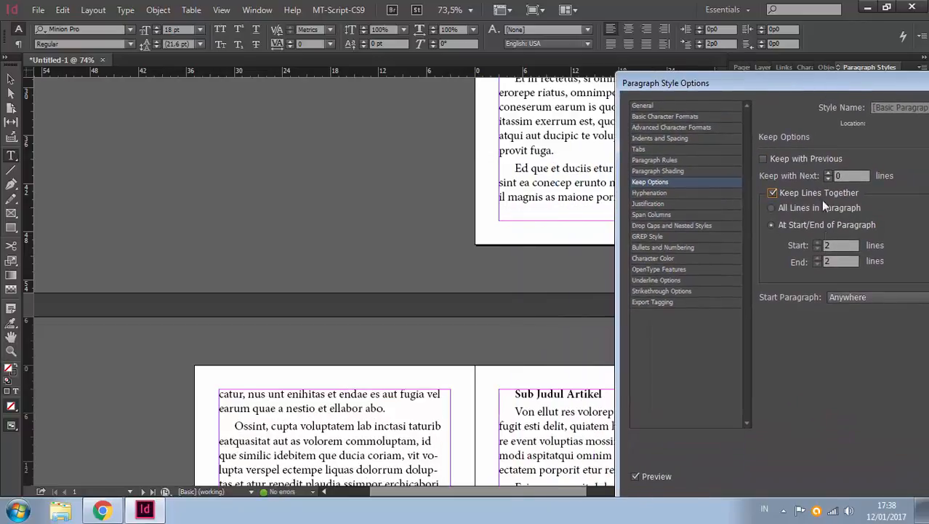
click(829, 245)
drag(850, 77, 750, 48)
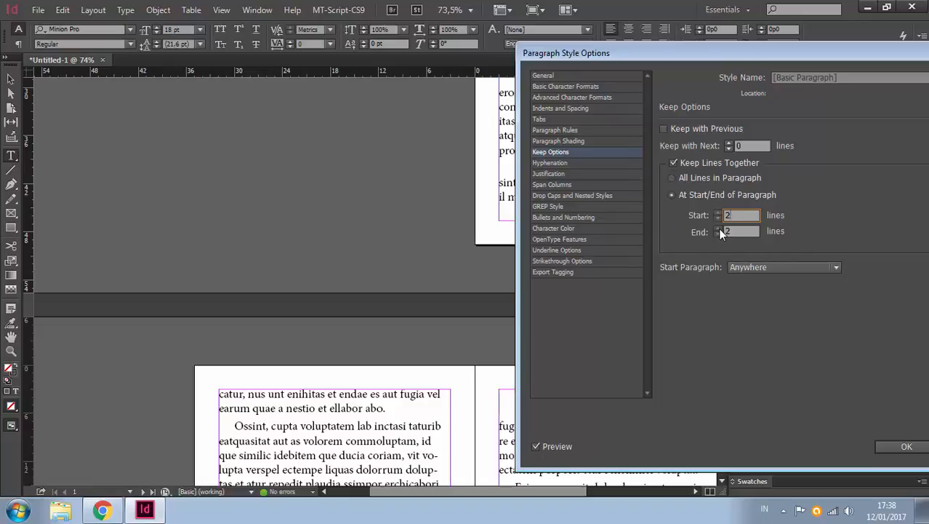
key(Tab)
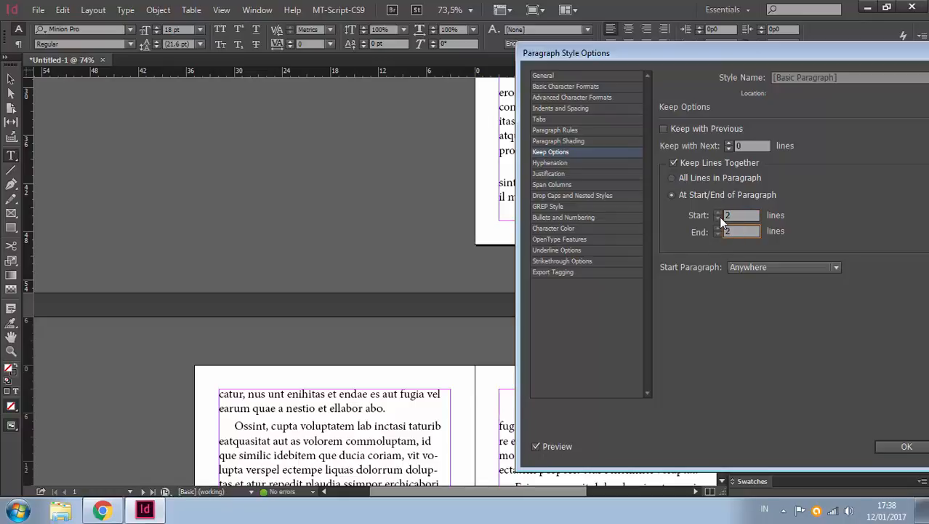
click(737, 214)
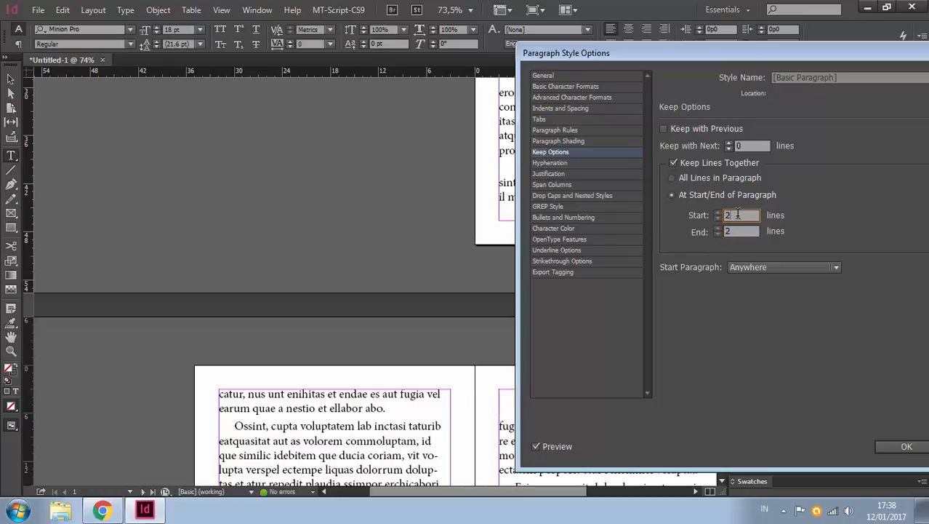
click(741, 231)
click(896, 447)
Delete about one line of text from page 3's "Imus, adipsapeles" paragraph to bring the Tabel 1.1 caption back onto that page
scroll(525, 318, down, 3)
scroll(550, 355, down, 10)
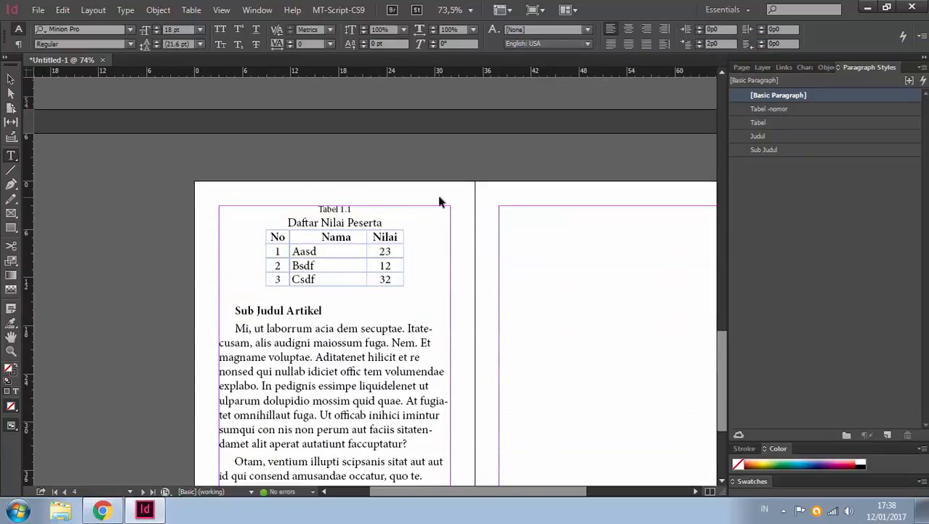
key(v)
drag(539, 164, 485, 287)
drag(544, 147, 537, 244)
double_click(542, 224)
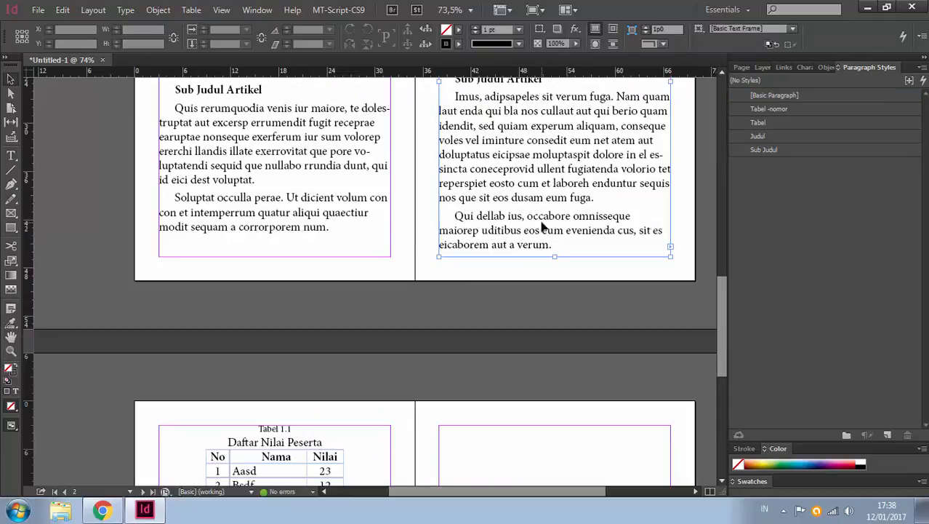
drag(538, 167, 541, 183)
key(BackSpace)
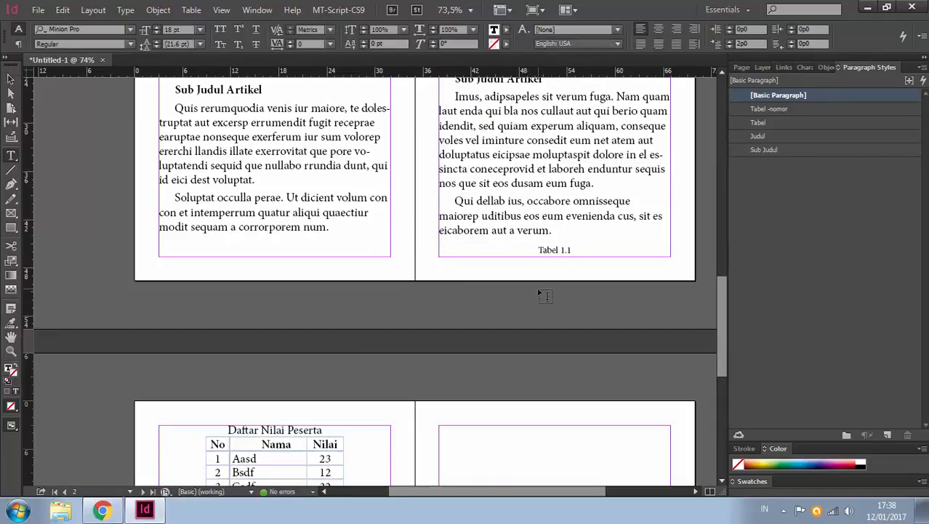
Copy the Tabel 1.1 caption from page 3 together with the Daftar Nilai Peserta title and its table on page 4
key(Escape)
scroll(538, 291, down, 3)
scroll(538, 291, up, 1)
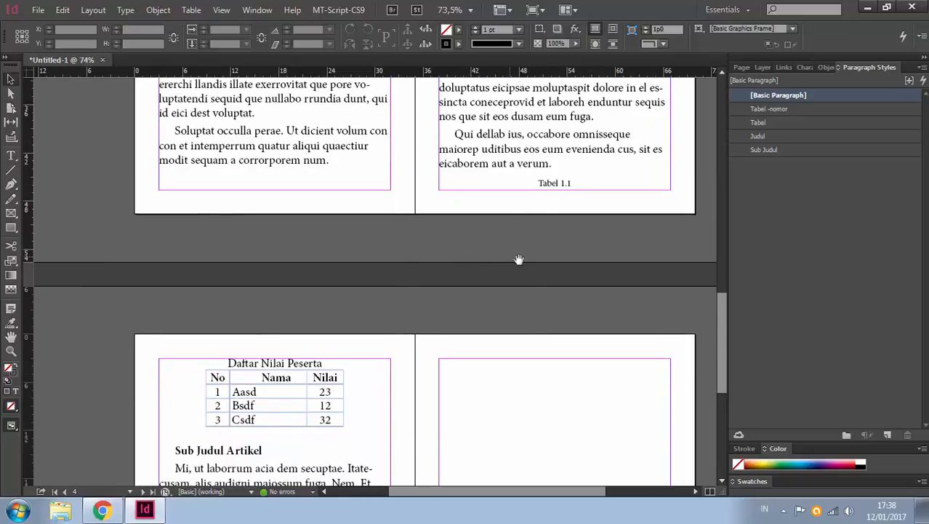
drag(523, 259, 520, 138)
drag(436, 250, 439, 147)
drag(390, 174, 370, 324)
double_click(509, 138)
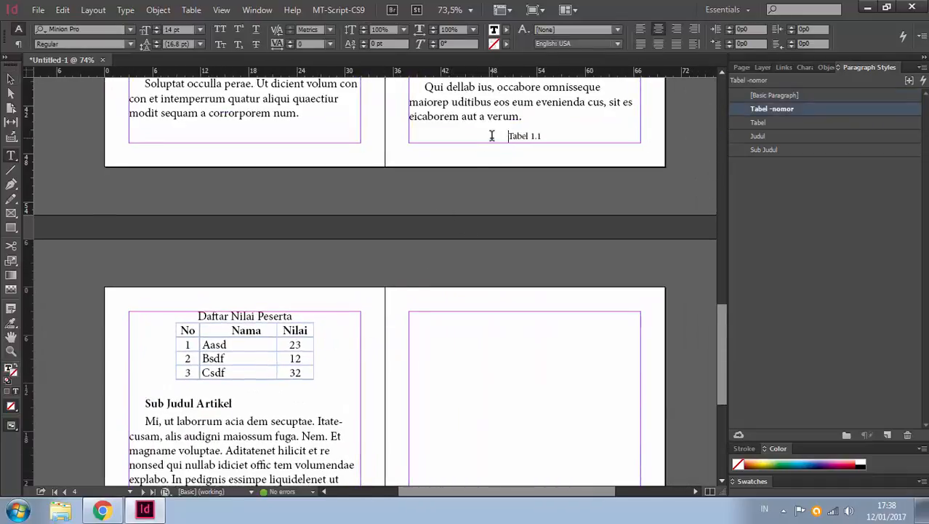
drag(489, 136, 331, 364)
key(ctrl+c)
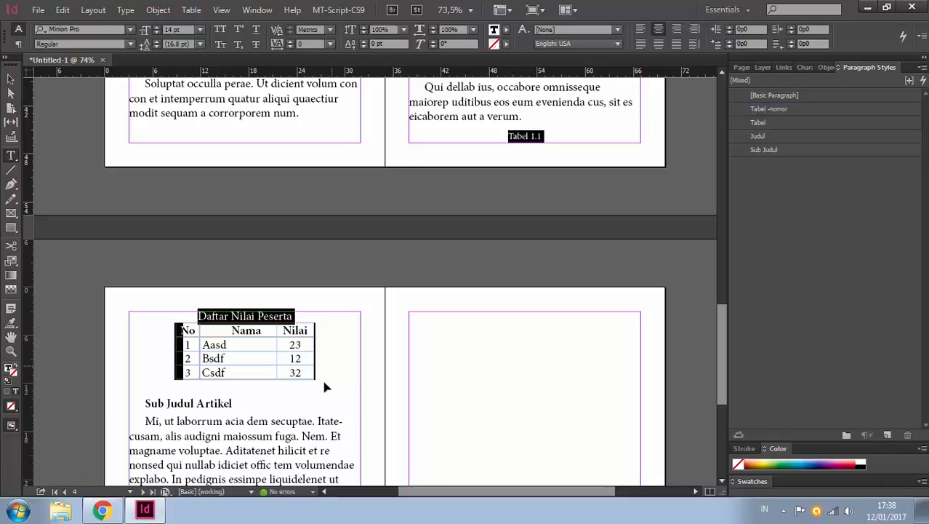
Paste the copied caption, title and table after the last paragraph on page 4
click(396, 389)
scroll(396, 389, down, 3)
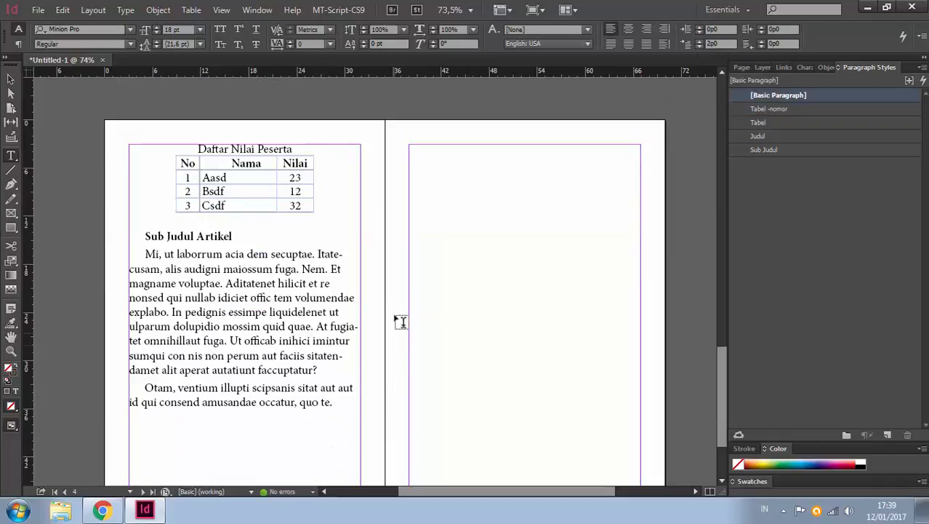
click(363, 418)
key(ctrl+v)
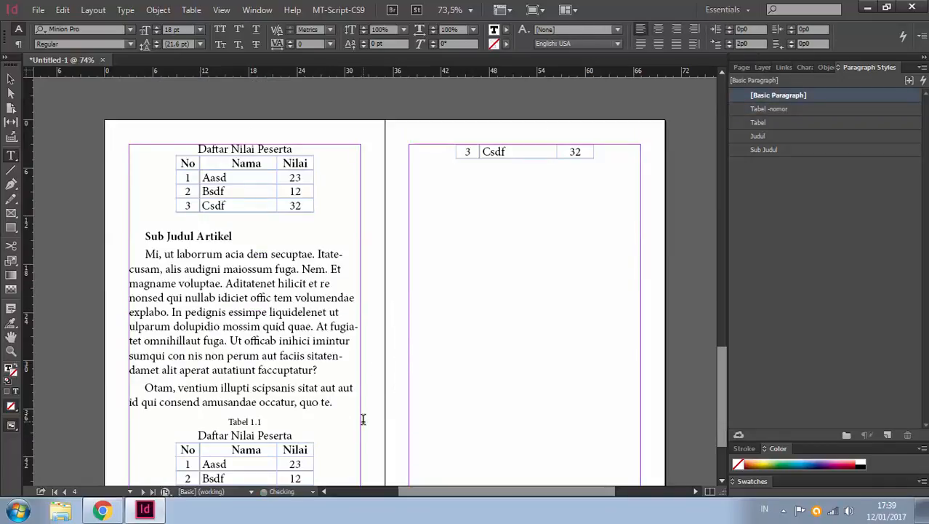
key(Escape)
scroll(392, 385, down, 2)
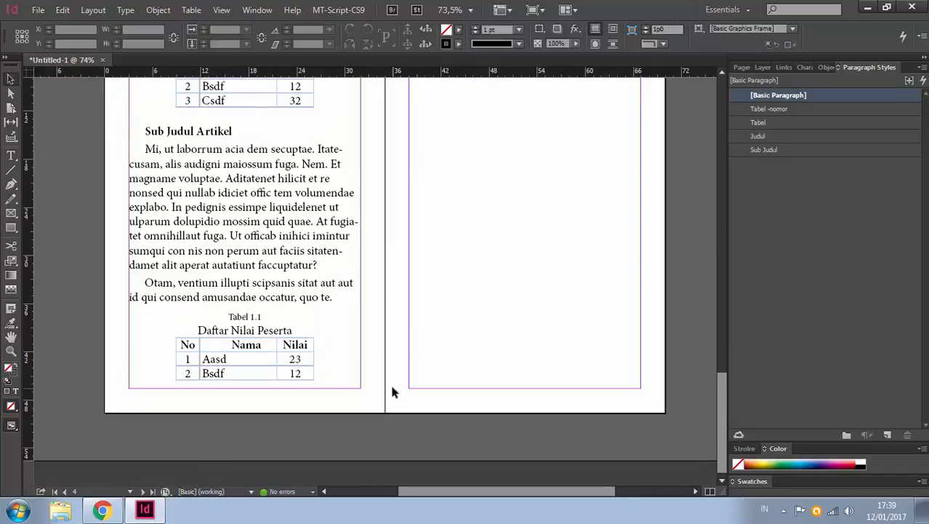
Duplicate the text of page 4's "Otam, ventium" paragraph at its own end and remove the extra line break above the caption
double_click(268, 318)
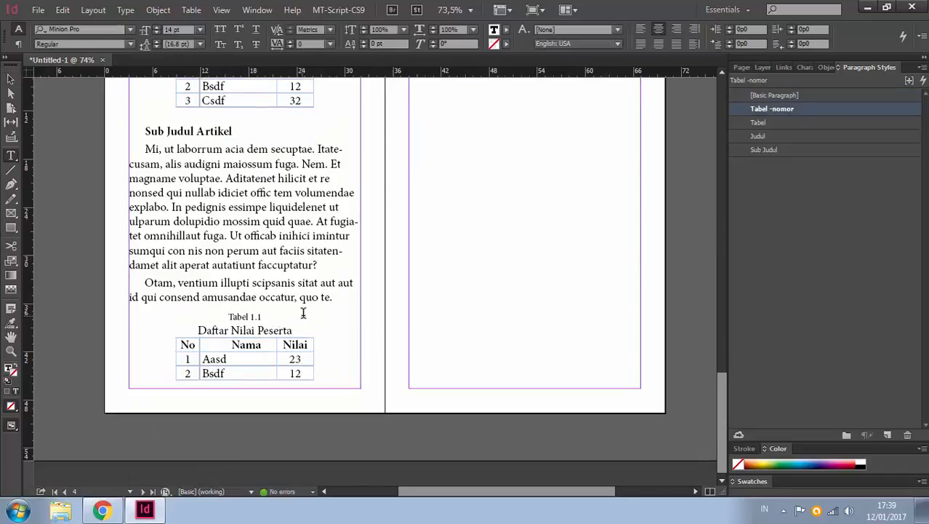
double_click(277, 283)
triple_click(276, 283)
click(276, 283)
key(ctrl+c)
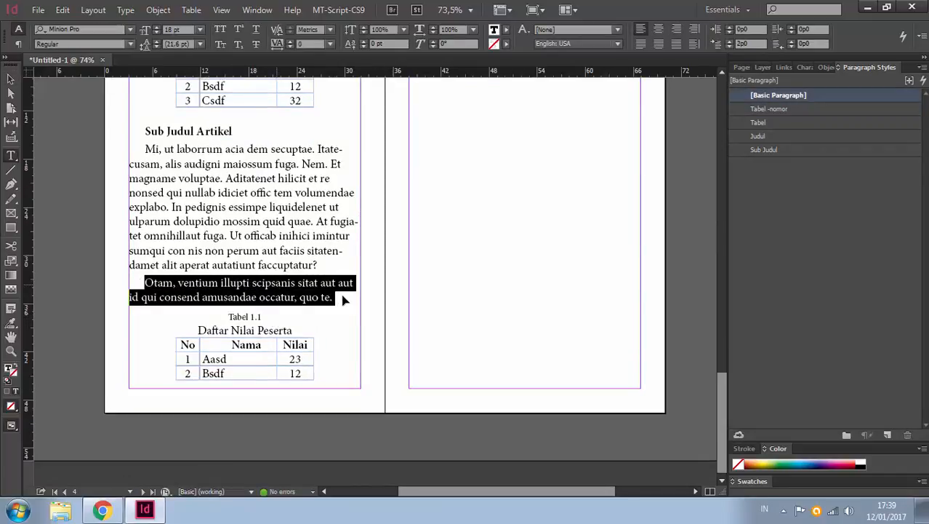
click(342, 298)
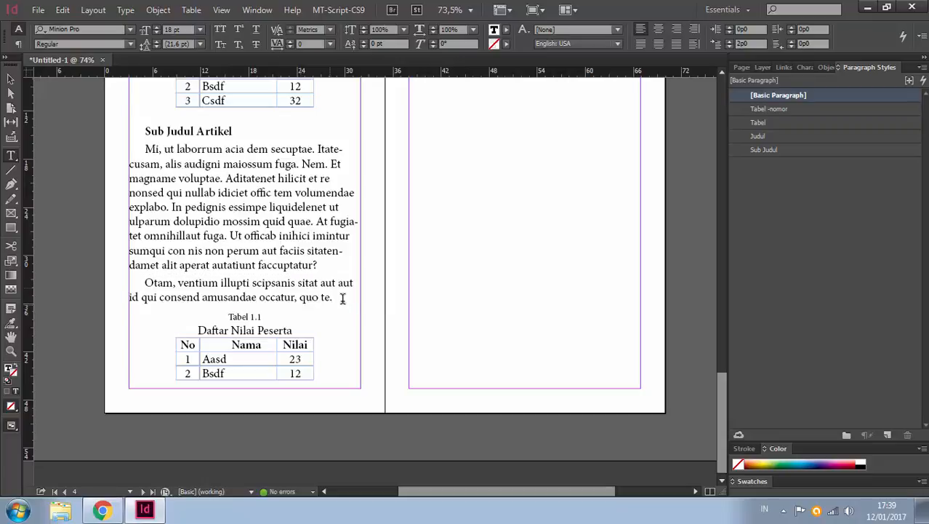
key(ctrl+v)
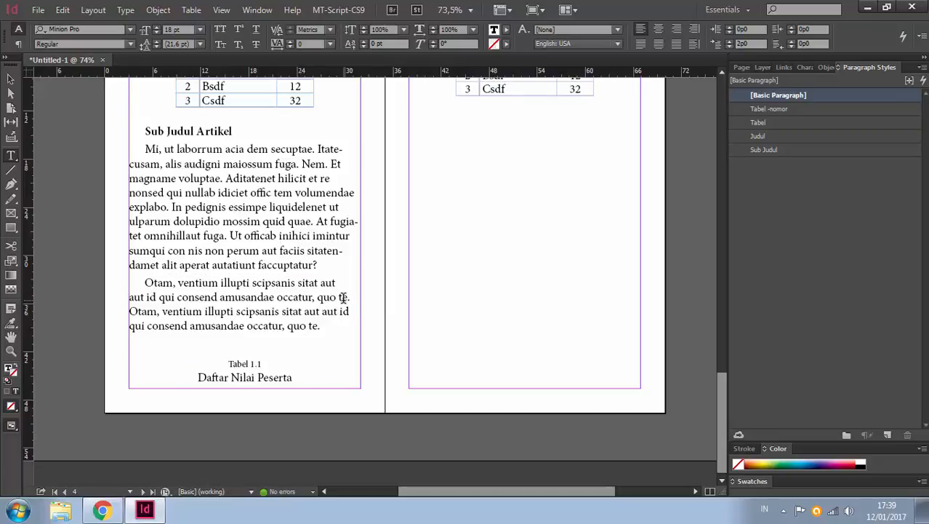
key(BackSpace)
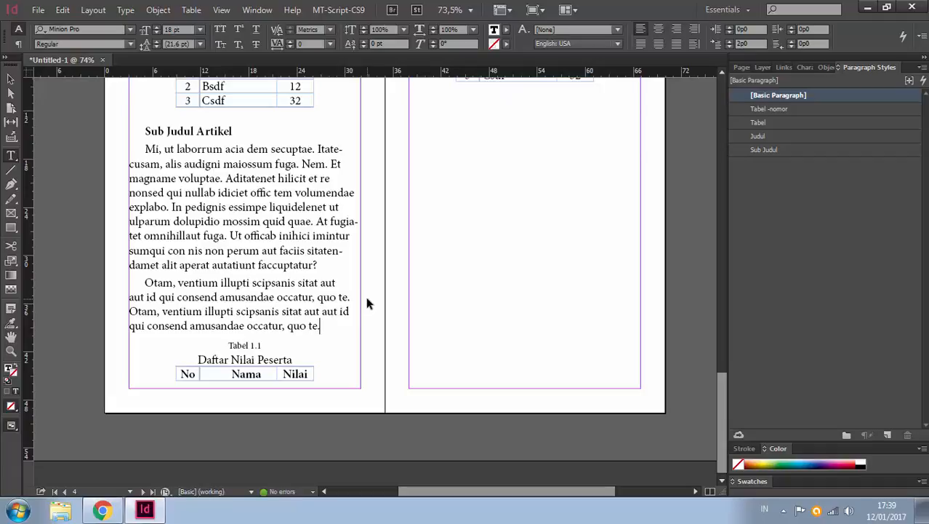
Insert the filler text "asdasdasdasd" inside the duplicated sentence's word "sitat" to lengthen the paragraph by one line
key(Escape)
click(385, 331)
click(330, 309)
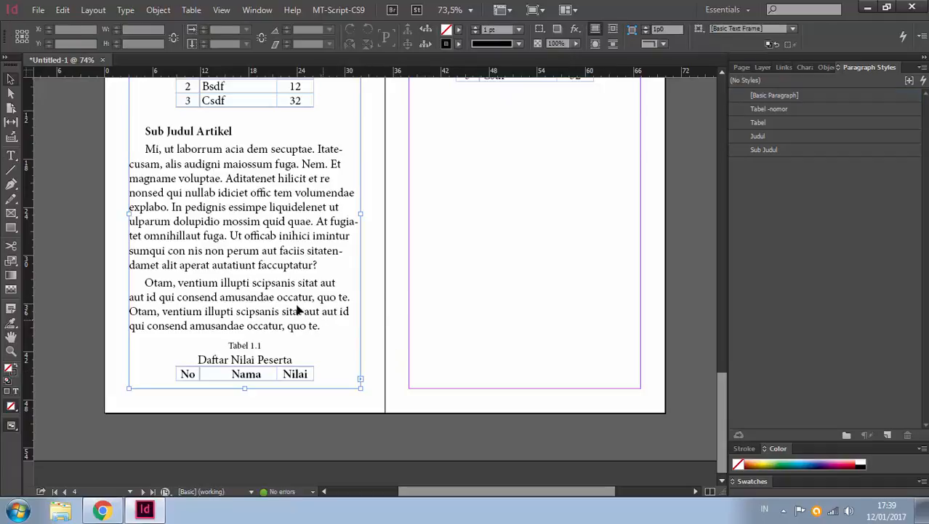
double_click(295, 311)
text(asdasdasd)
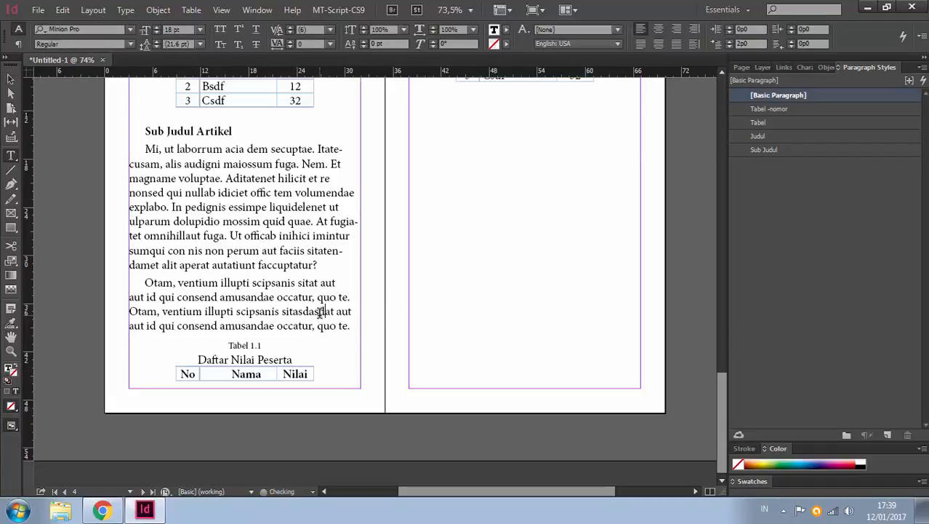
text(asdas-)
ctrl+click(370, 299)
key(v)
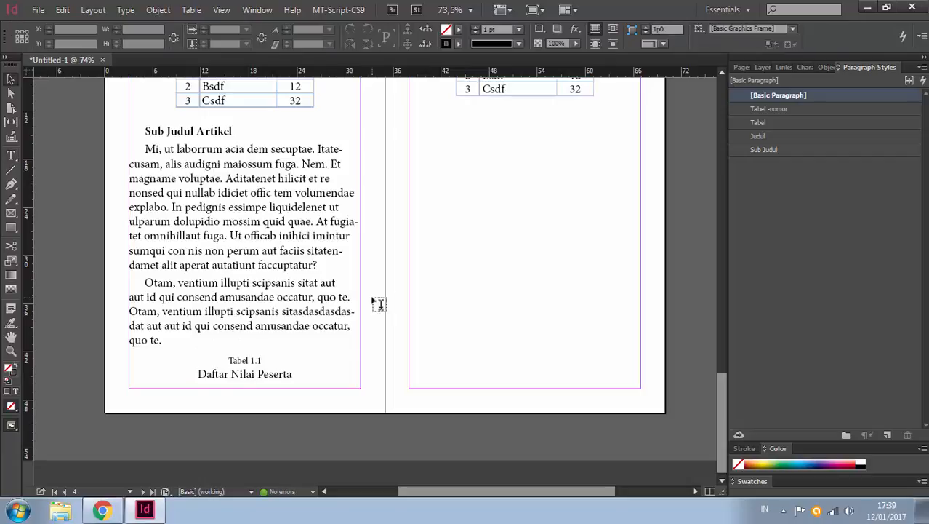
Check where the captions and titles on pages 3 and 4 sit relative to their tables
scroll(370, 299, up, 5)
scroll(370, 299, up, 3)
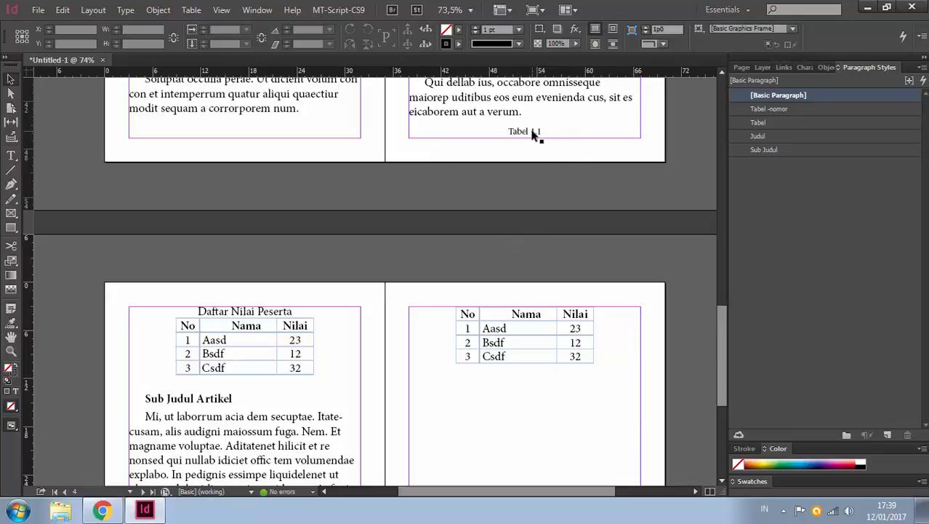
scroll(491, 223, down, 8)
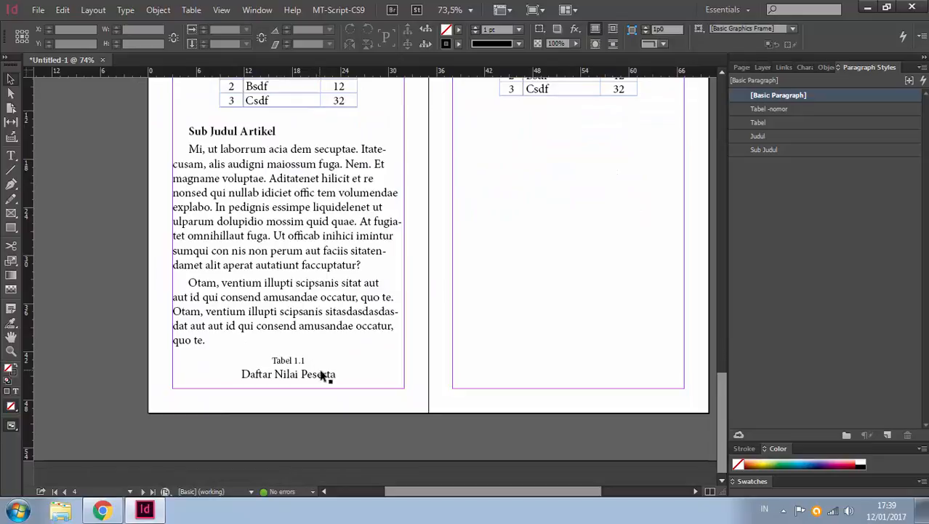
drag(426, 297, 376, 413)
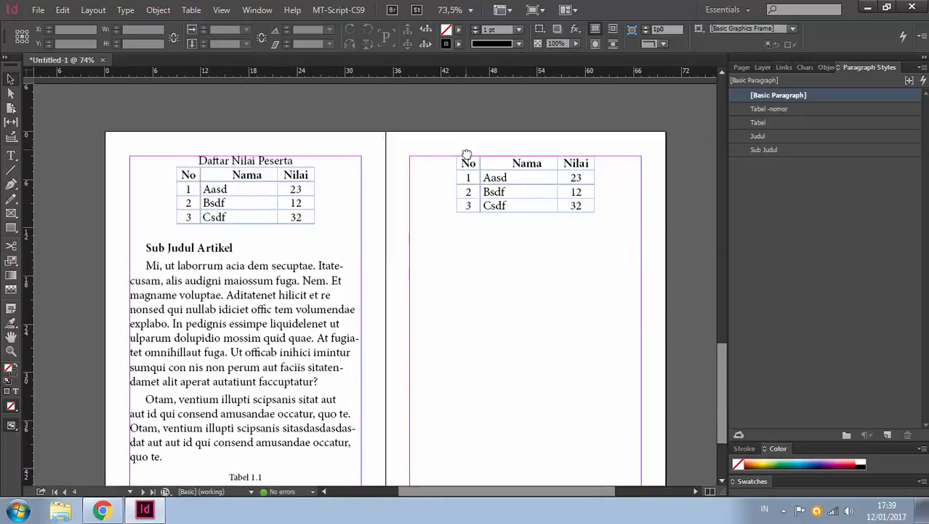
drag(466, 156, 446, 332)
Set Keep with Next to 2 lines in the keep options of the Tabel -nomor paragraph style and apply the change
double_click(535, 166)
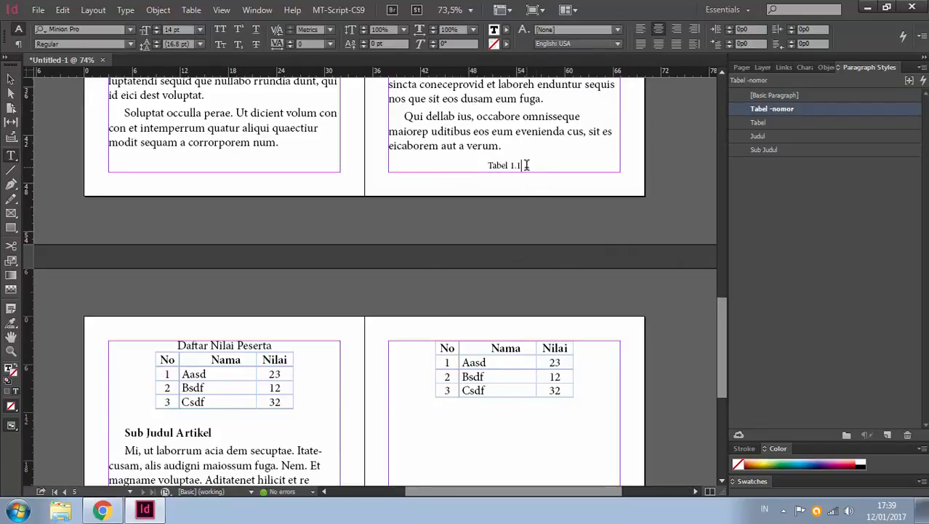
double_click(836, 107)
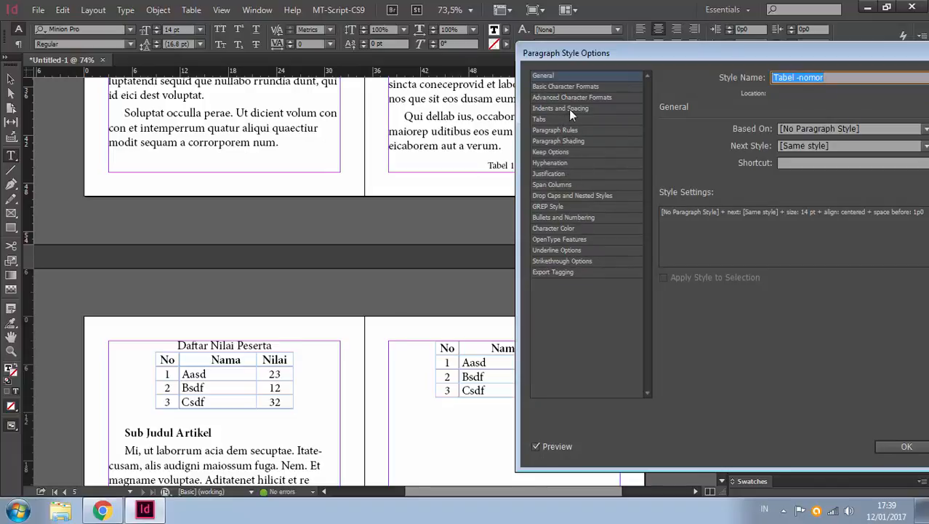
click(556, 152)
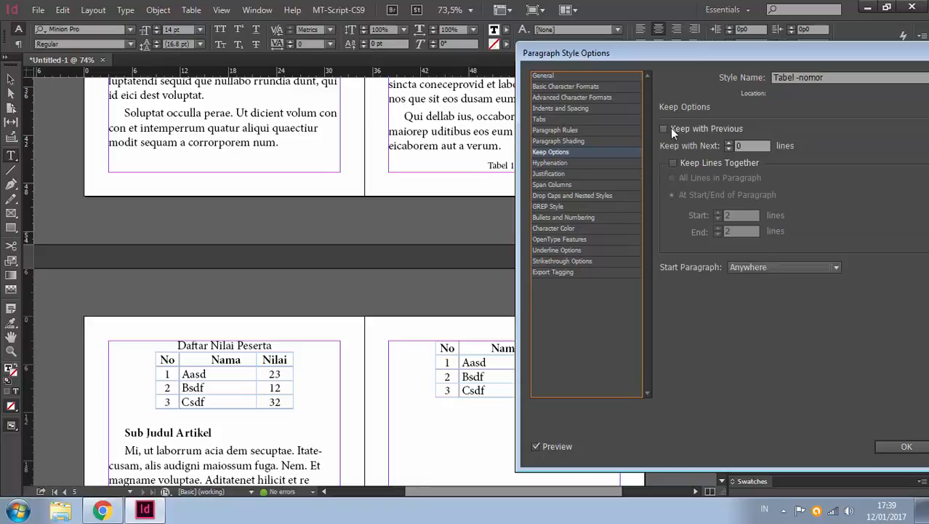
drag(696, 53, 780, 13)
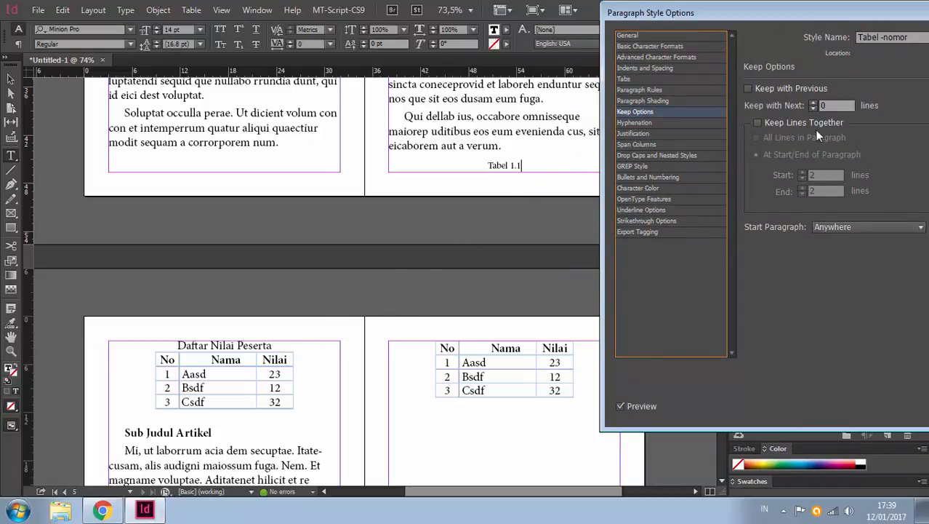
click(813, 103)
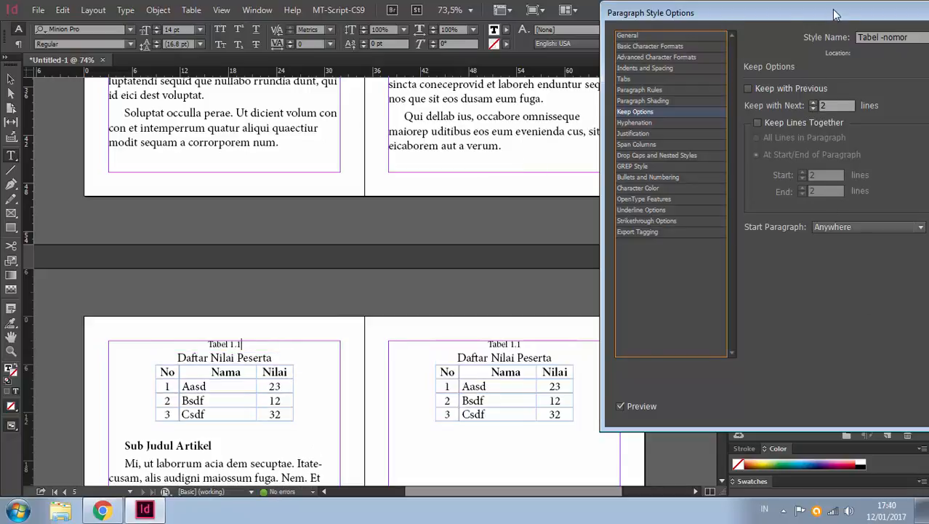
drag(835, 14, 743, 33)
click(665, 109)
click(800, 122)
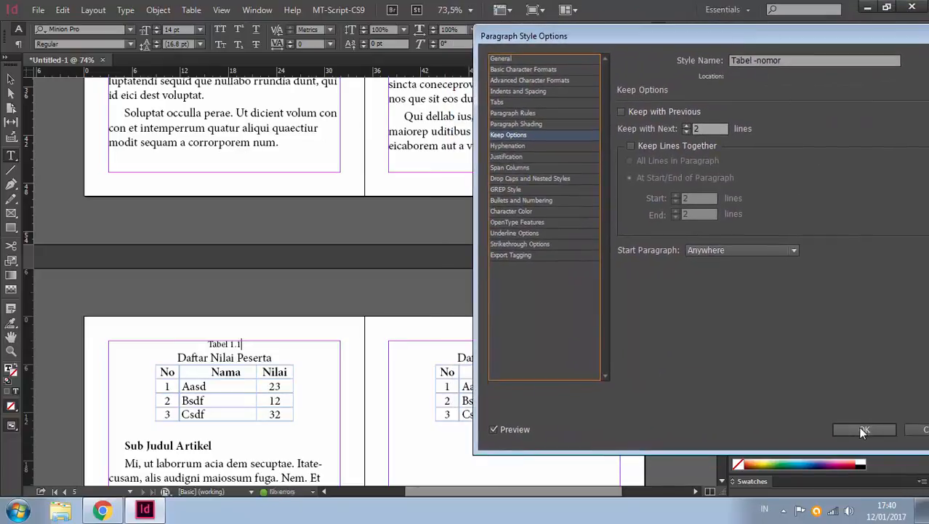
click(863, 429)
scroll(588, 365, down, 5)
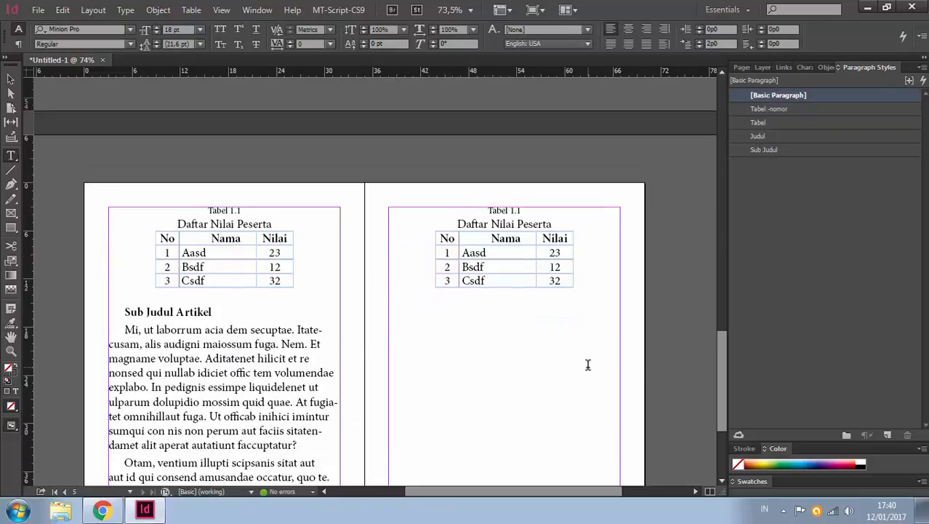